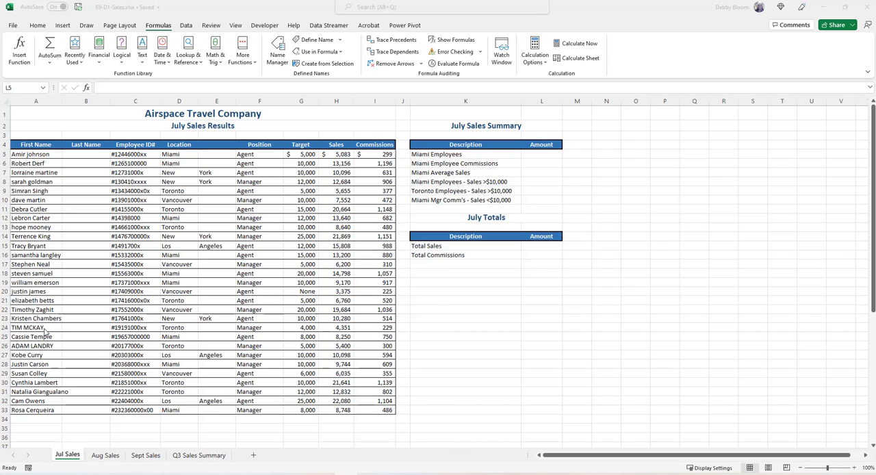
Start a SUMIF function in the Miami Employees amount cell L5, using the locations D5:D33 as the range.
click(125, 17)
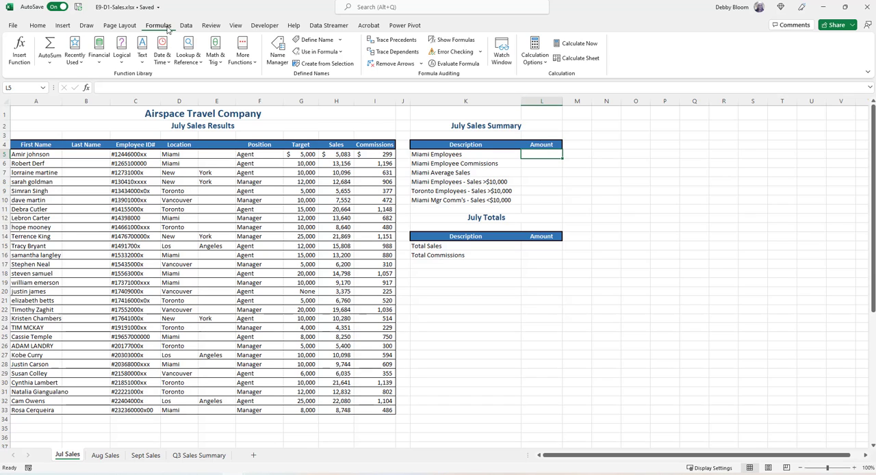
click(215, 55)
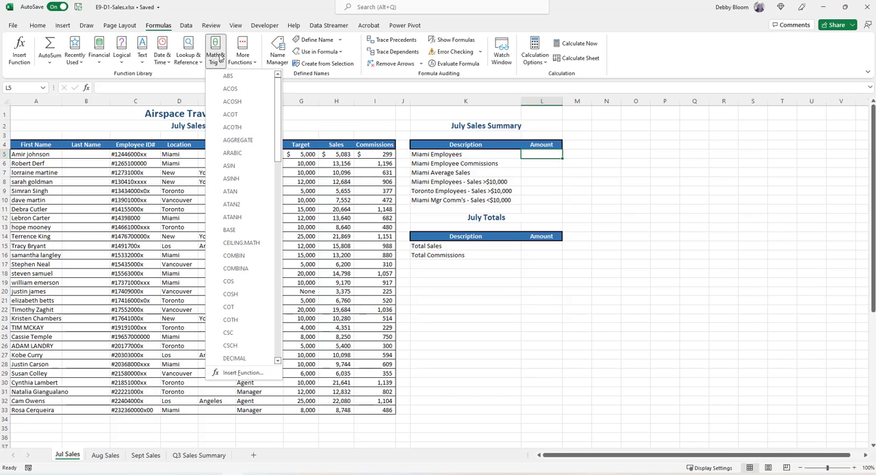
drag(278, 88, 288, 273)
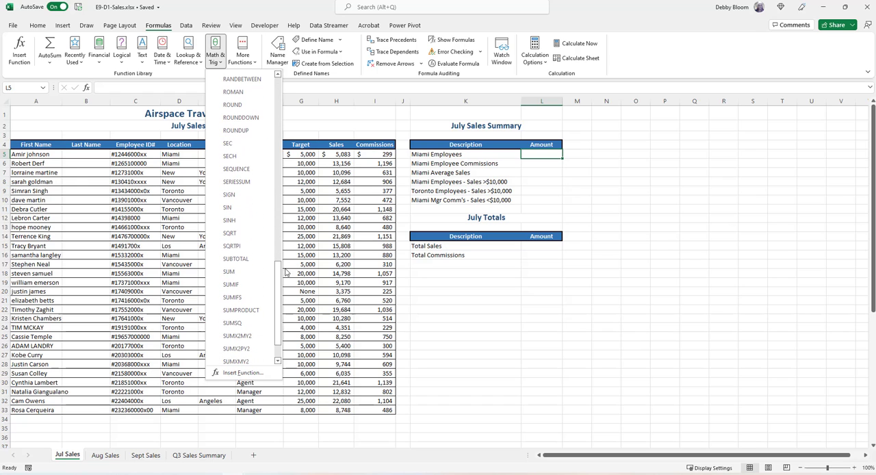
click(254, 286)
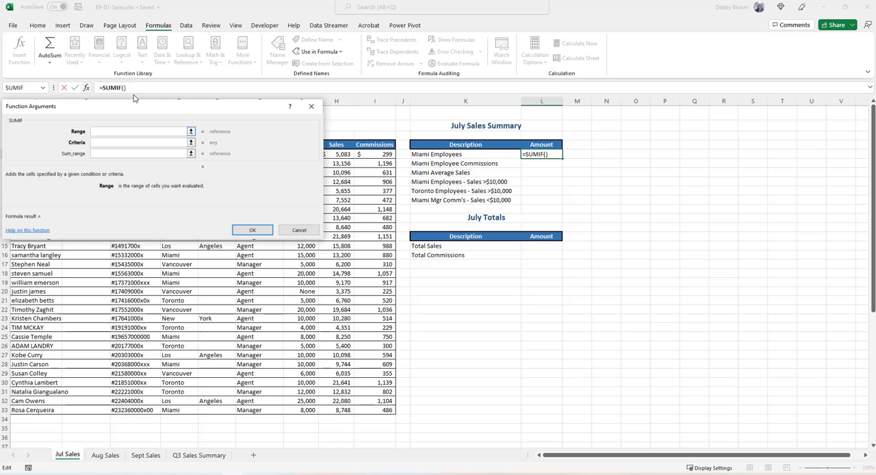
drag(129, 108, 583, 239)
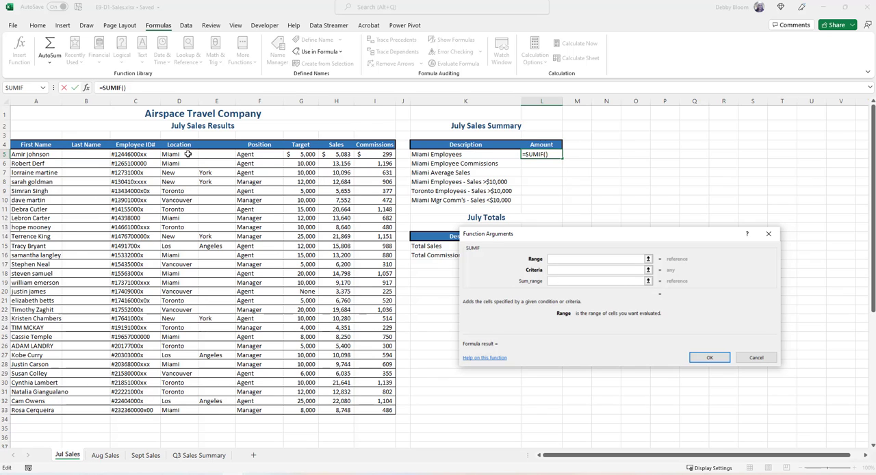
drag(187, 154, 181, 407)
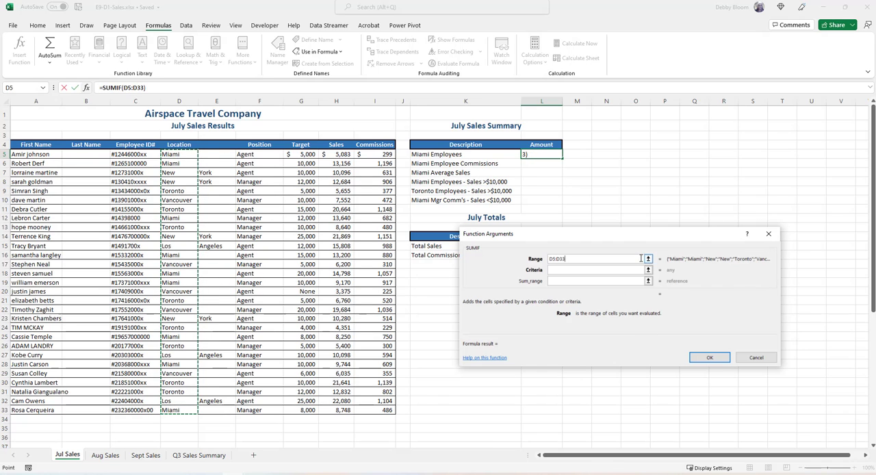
Complete the Miami Employees SUMIF with "Miami" as the criteria and the sales in H5:H33 as the sum range.
click(615, 271)
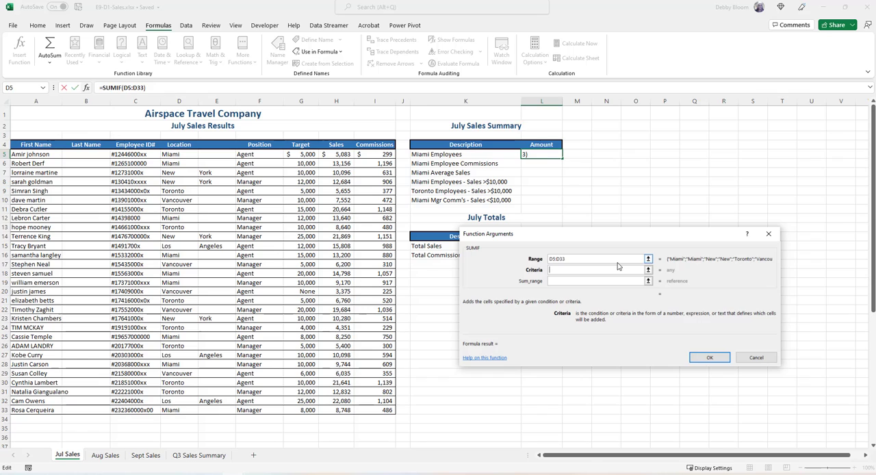
text("Miami")
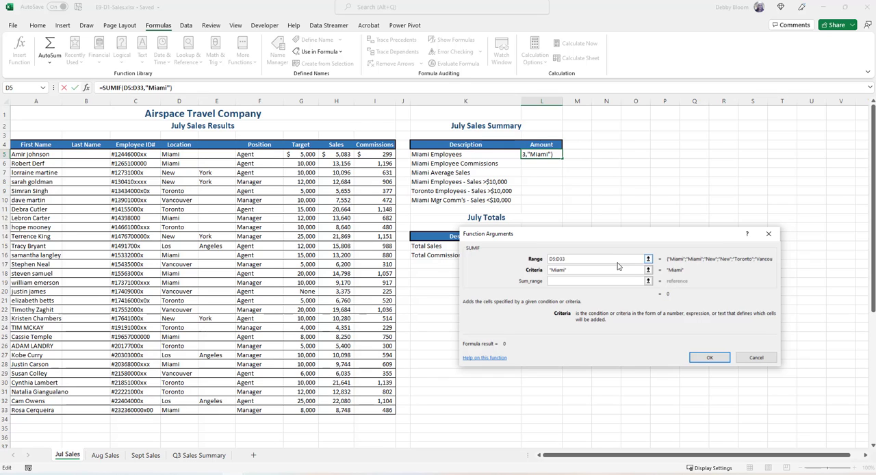
click(572, 281)
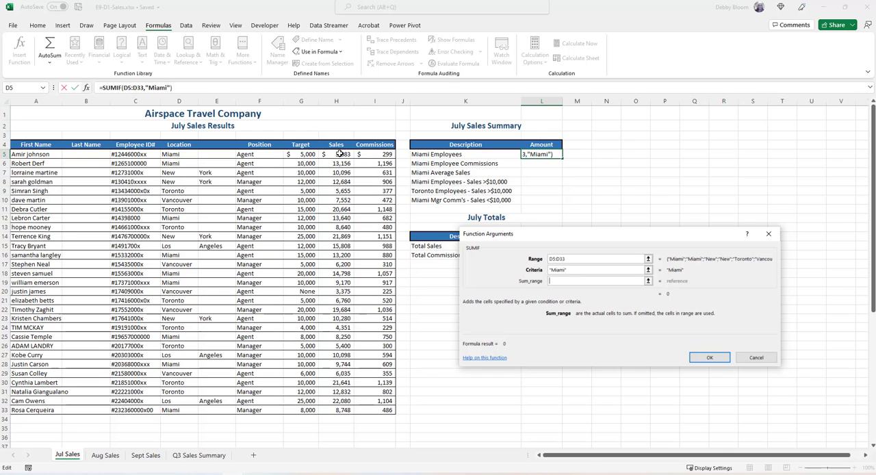
drag(340, 154, 342, 411)
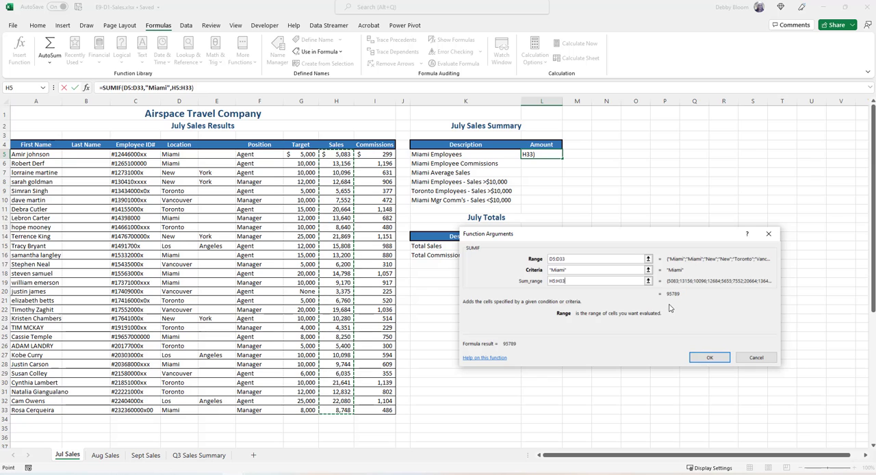
click(706, 357)
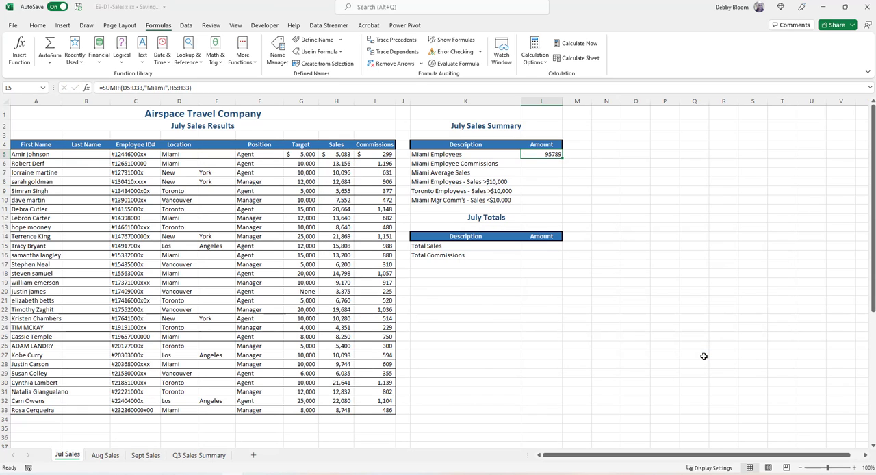
Start a SUMIF function in the Miami Employee Commissions cell L6, with the locations D5:D33 as the range.
click(542, 165)
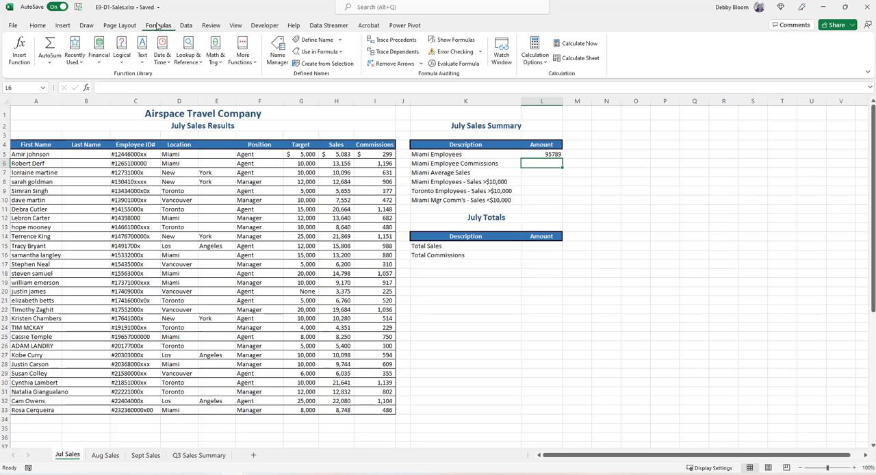
click(215, 59)
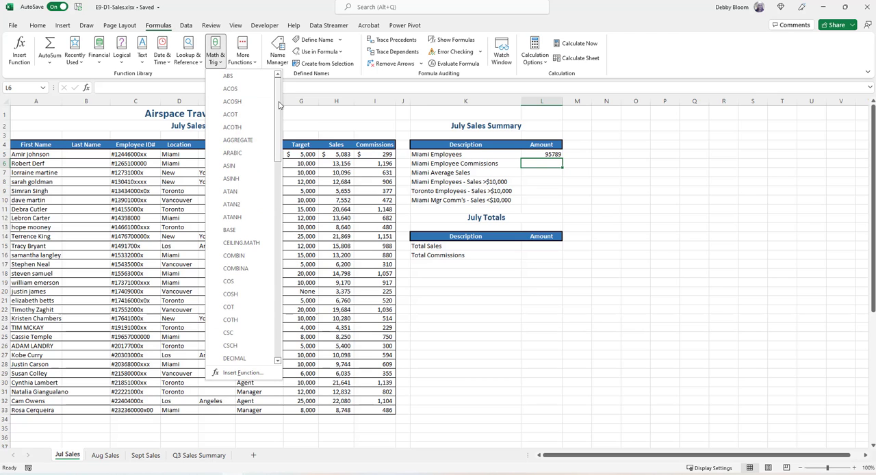
drag(281, 103, 295, 283)
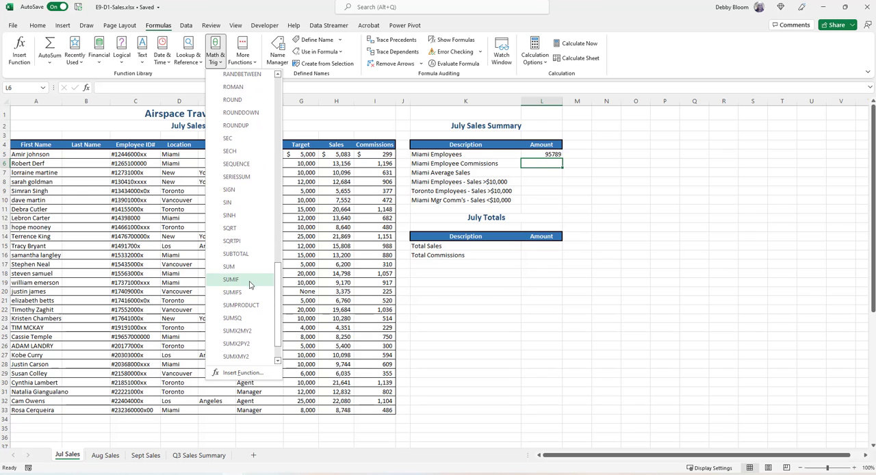
click(230, 279)
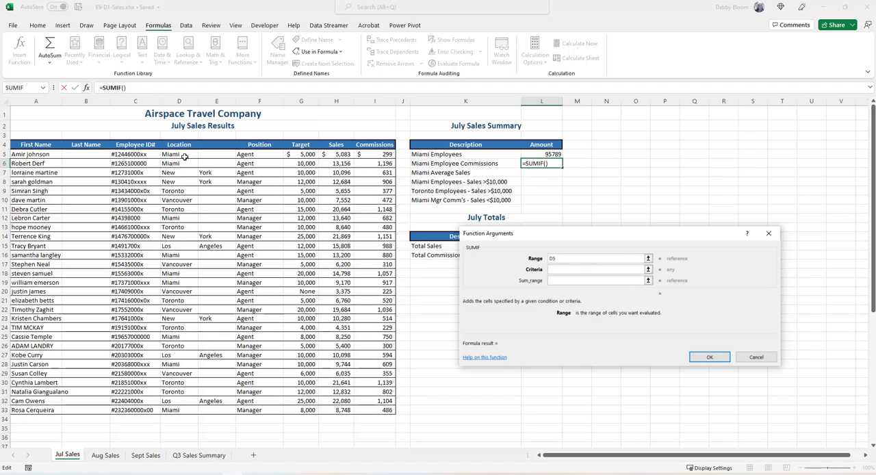
drag(184, 157, 187, 412)
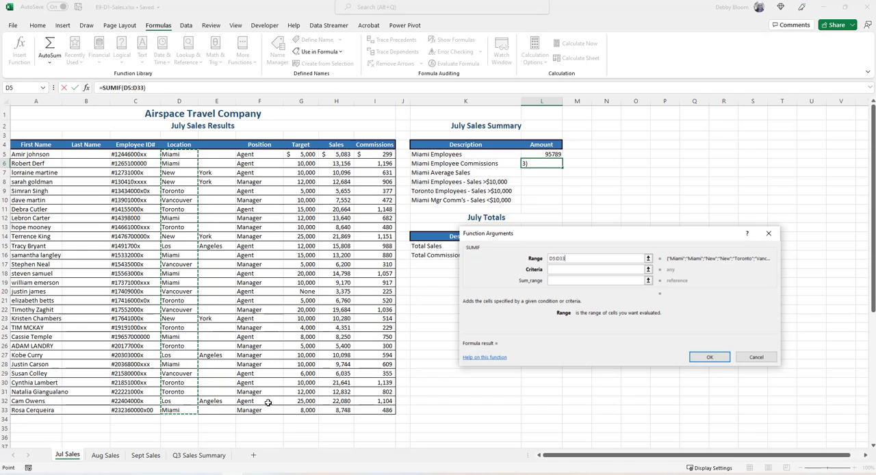
Complete the commissions SUMIF with "Miami" as the criteria and I5:I33 as the sum range.
click(574, 270)
text(")
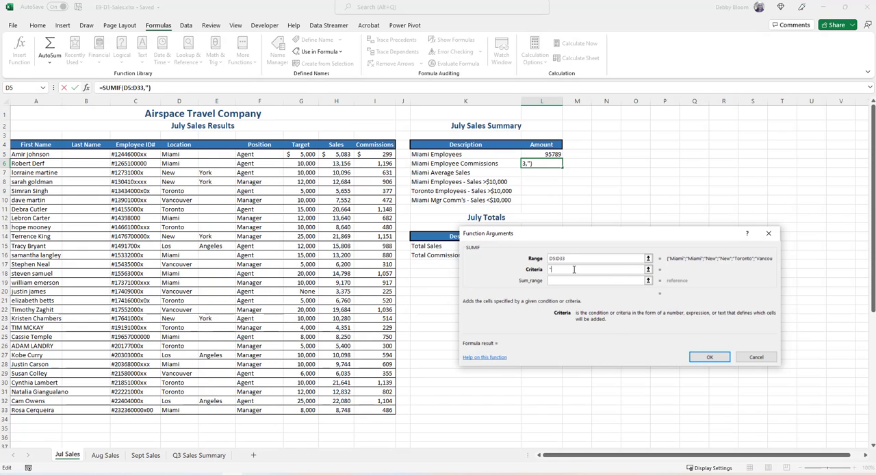
text(Miami")
click(564, 280)
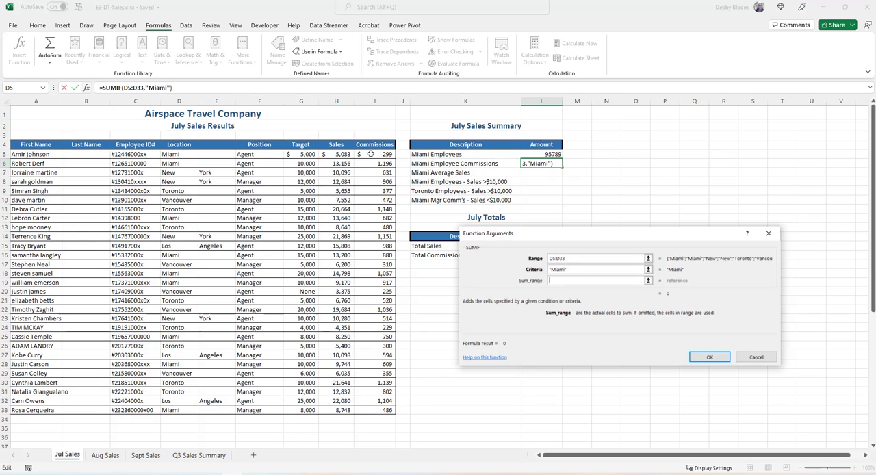
drag(373, 155, 374, 411)
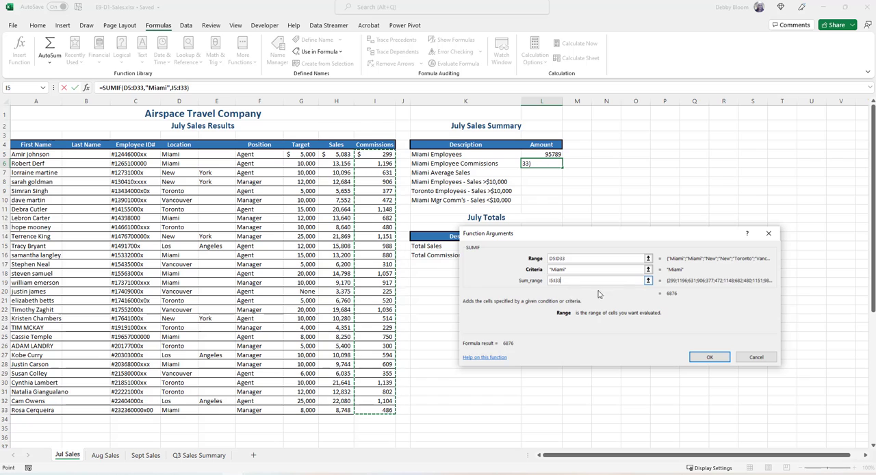
click(710, 358)
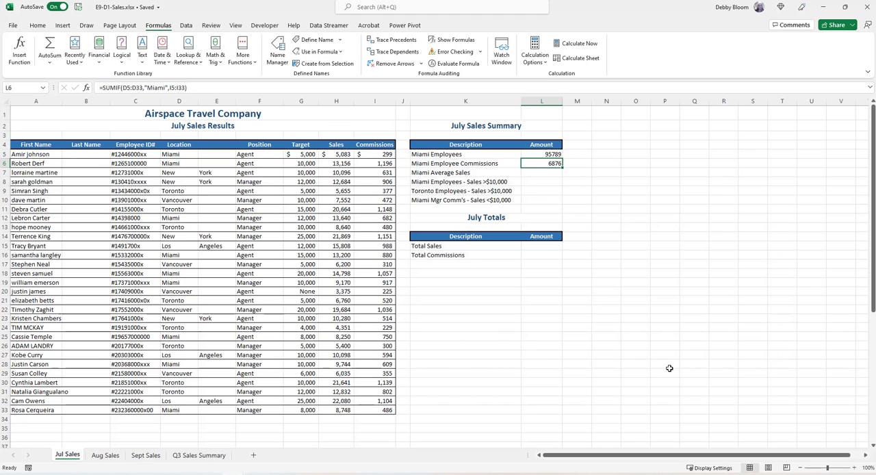
Start an AVERAGEIF function in the Miami Average Sales cell L7, with the locations D5:D33 as the range.
click(536, 173)
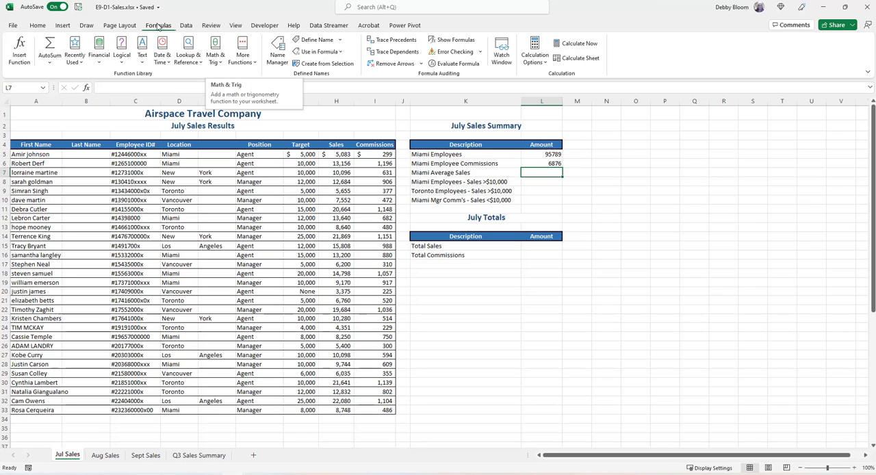
click(250, 57)
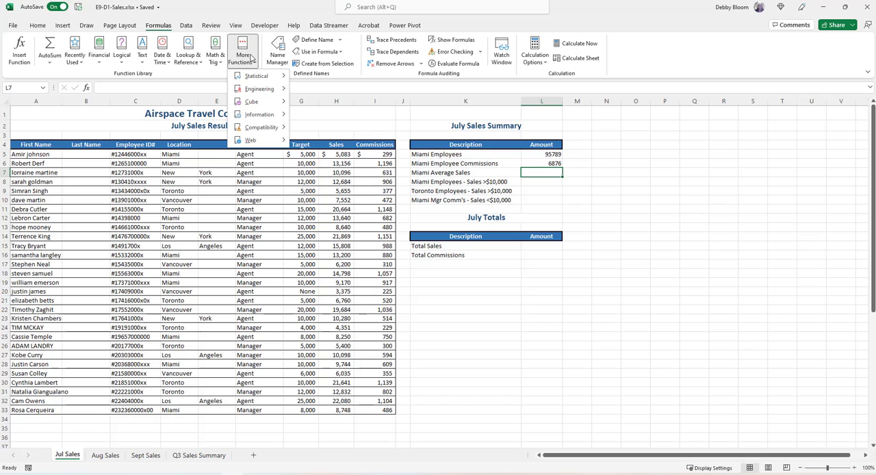
mouse_move(256, 78)
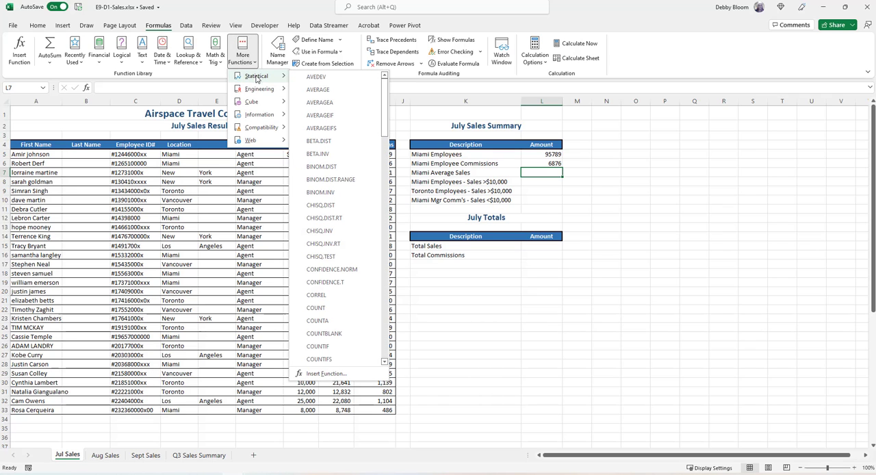
click(348, 117)
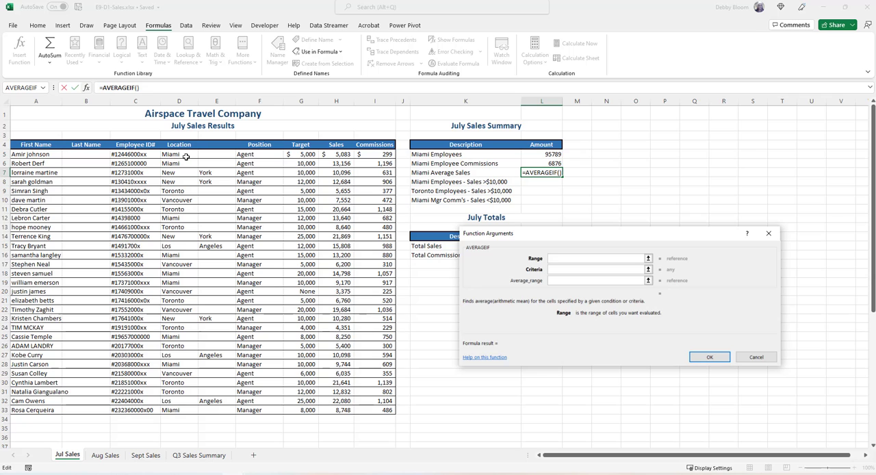
drag(185, 157, 192, 410)
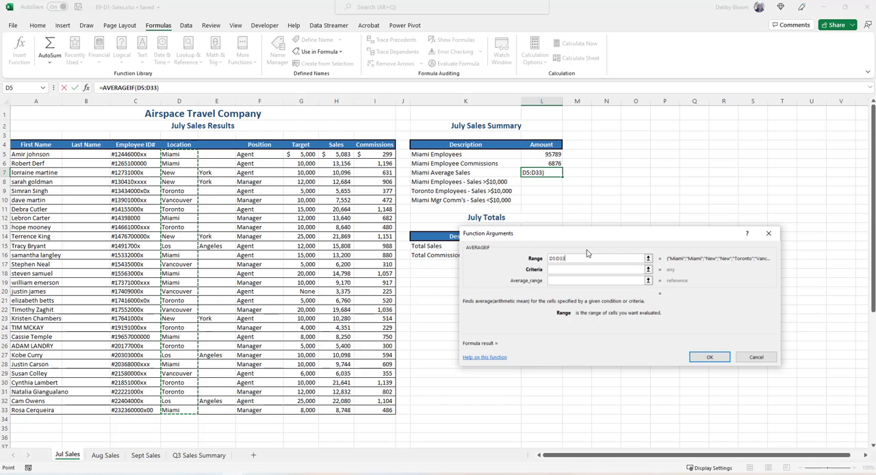
Complete the AVERAGEIF with "Miami" as the criteria and the sales in H5:H33 as the average range.
click(575, 271)
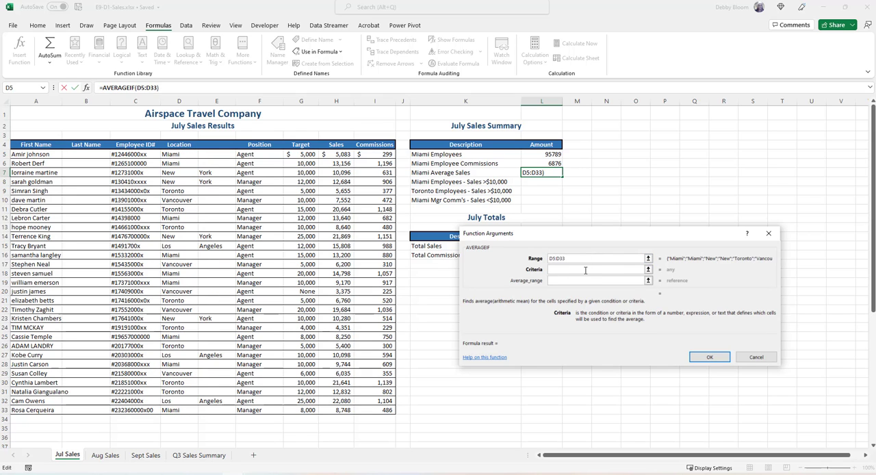
text("Miami")
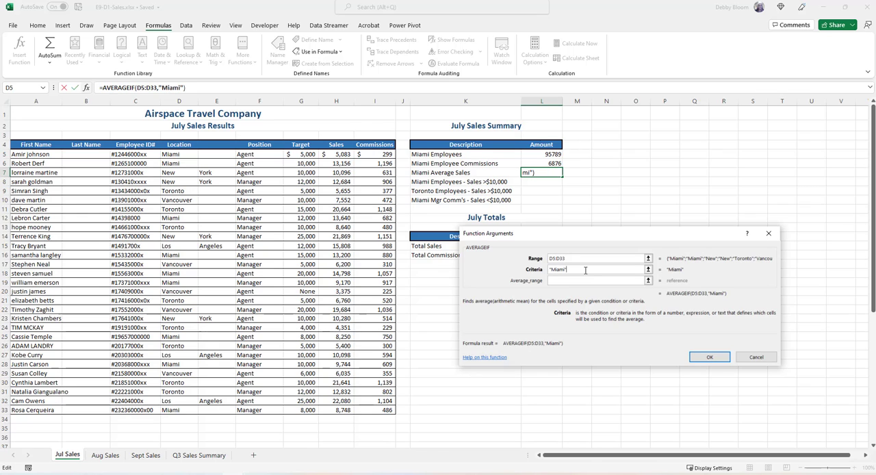
click(566, 280)
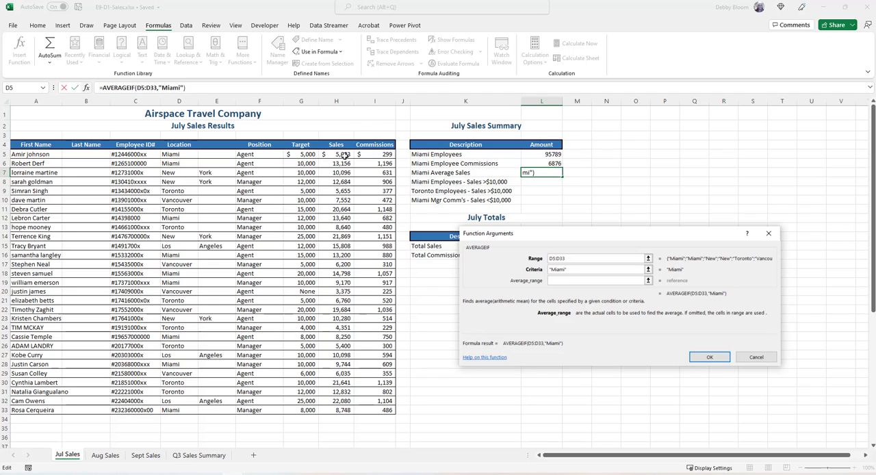
drag(344, 154, 331, 410)
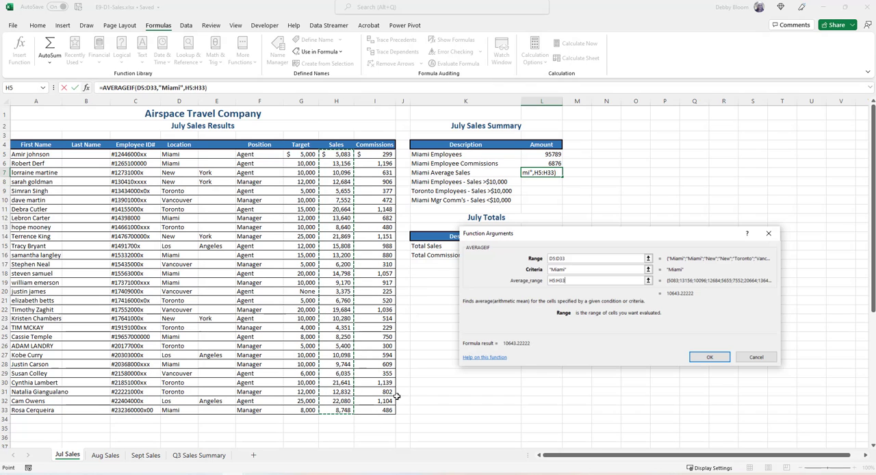
click(709, 357)
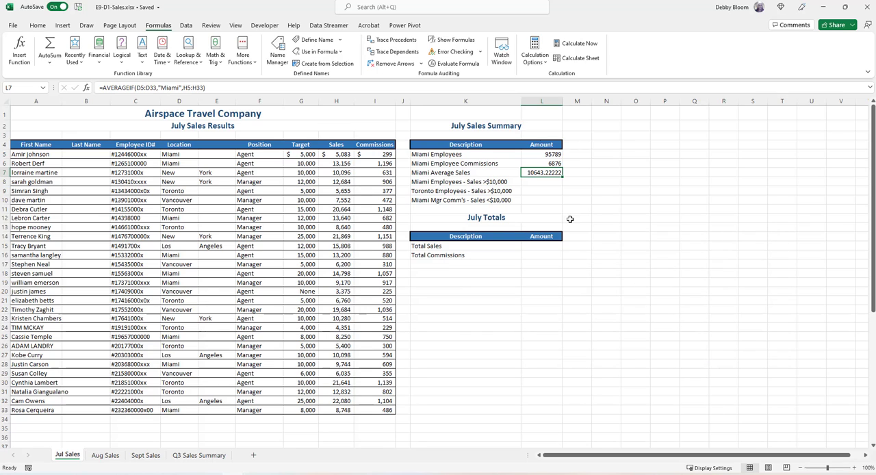
Start a SUMIFS function in the Miami Employees - Sales >$10,000 cell L8, with the sales H5:H33 as the sum range.
click(549, 184)
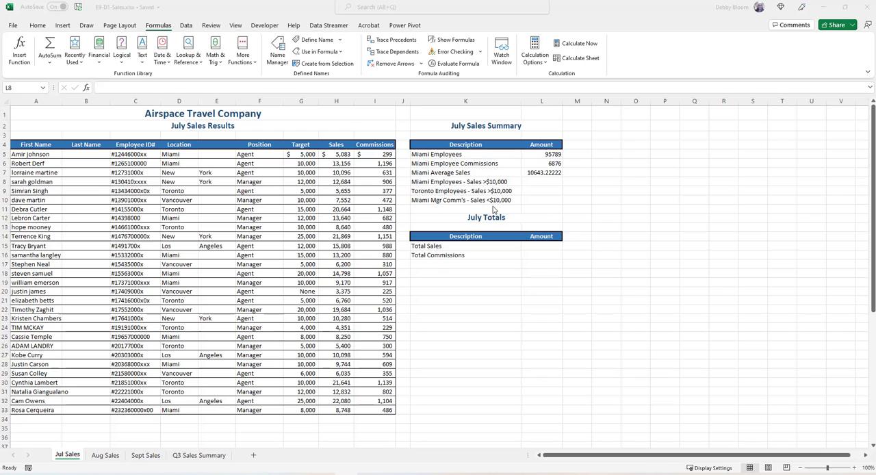
click(548, 181)
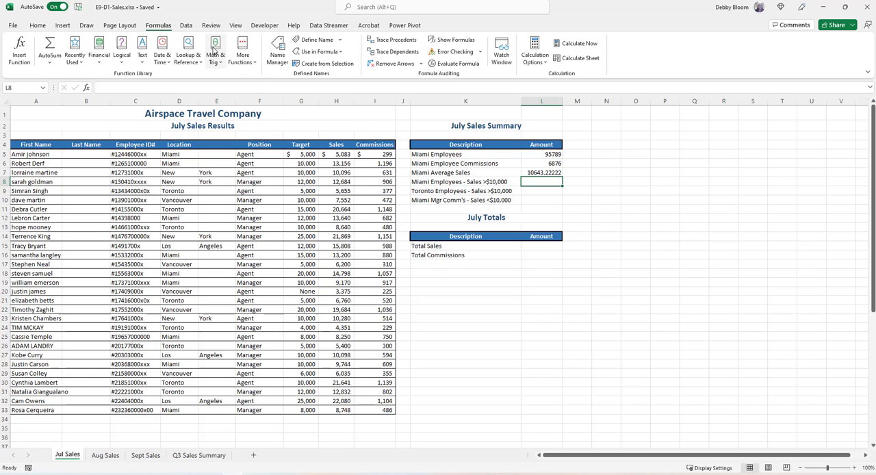
click(242, 53)
click(162, 27)
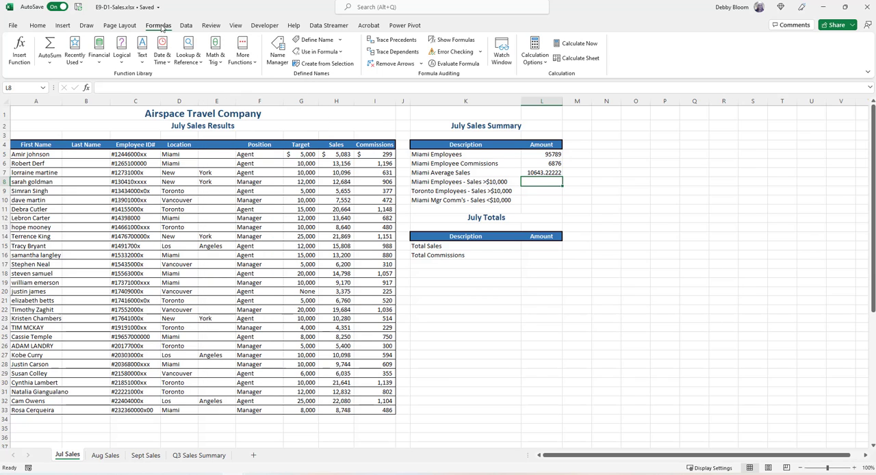
click(215, 53)
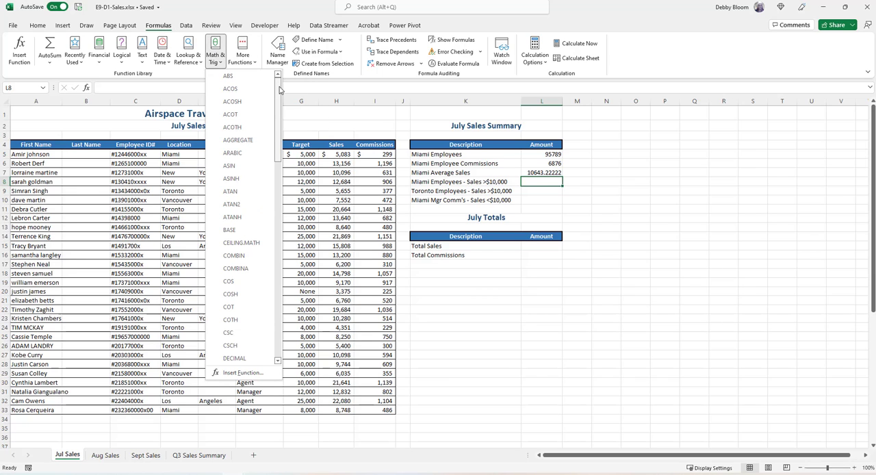
drag(279, 89, 301, 282)
click(251, 288)
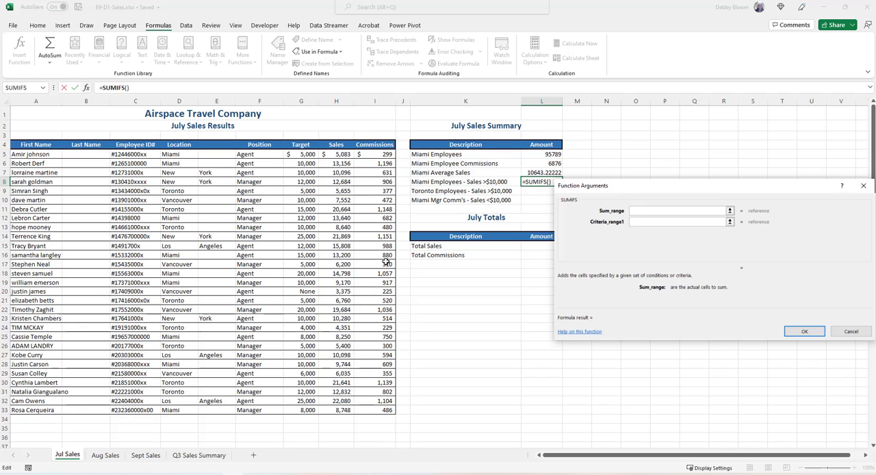
drag(346, 153, 335, 408)
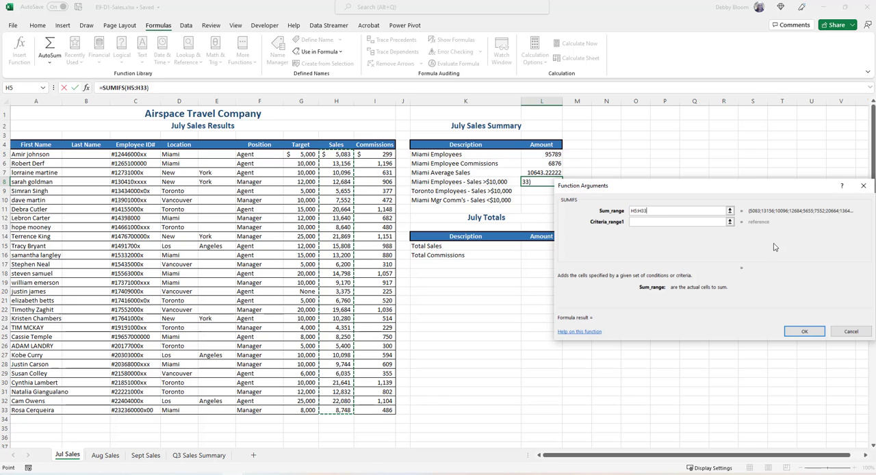
Set the first SUMIFS condition to the locations D5:D33 with "Miami" as the criteria.
click(653, 221)
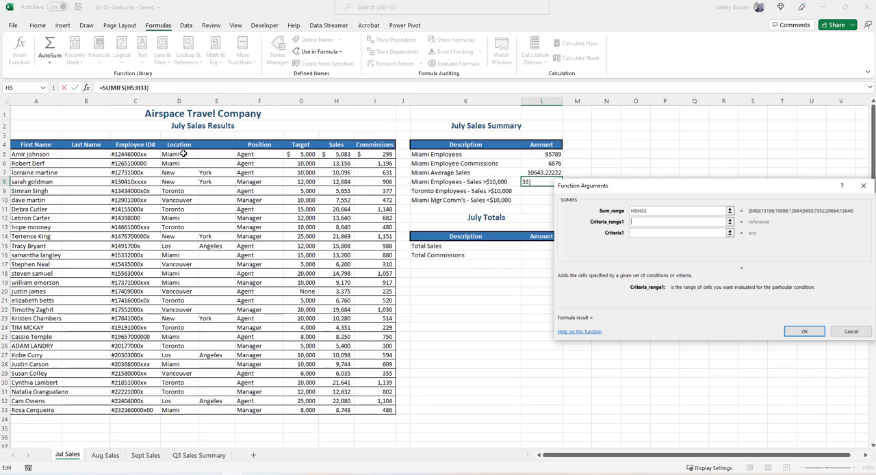
drag(183, 154, 182, 410)
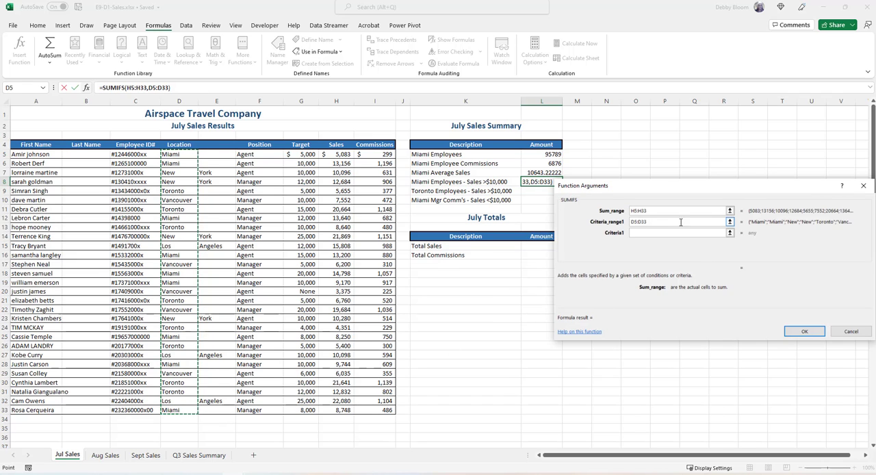
click(657, 233)
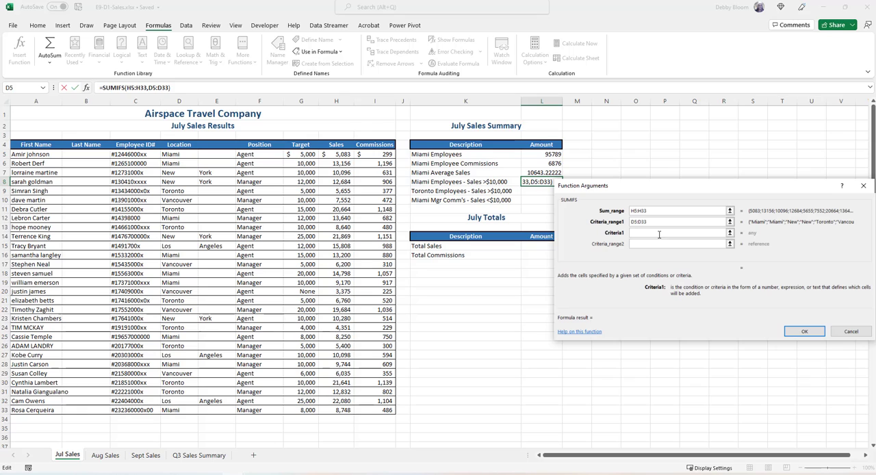
text("Miami")
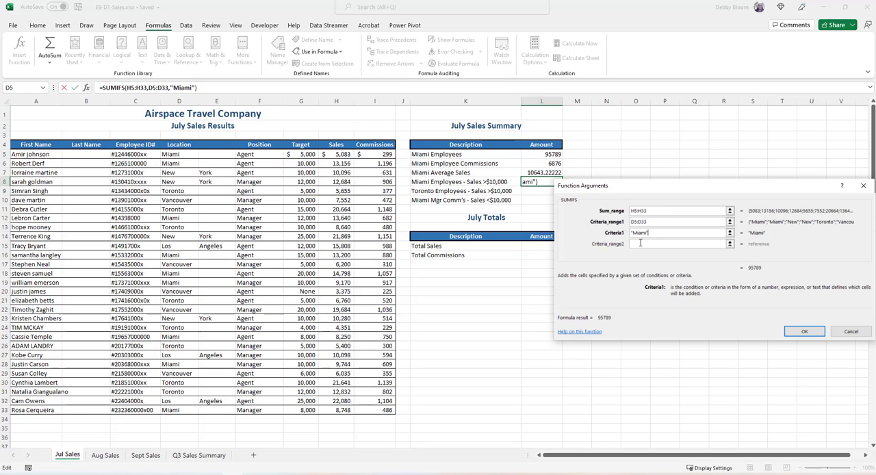
Complete the Miami SUMIFS with the sales H5:H33 as the second criteria range and ">10000" as its criteria.
click(640, 242)
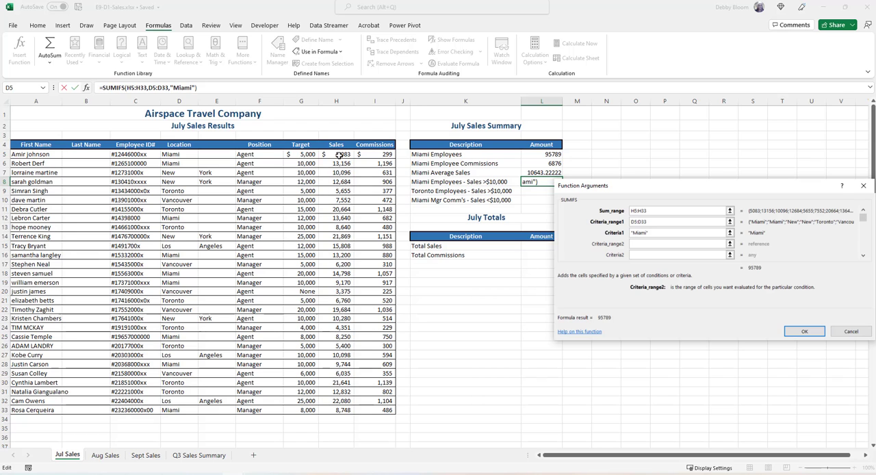
drag(339, 154, 333, 409)
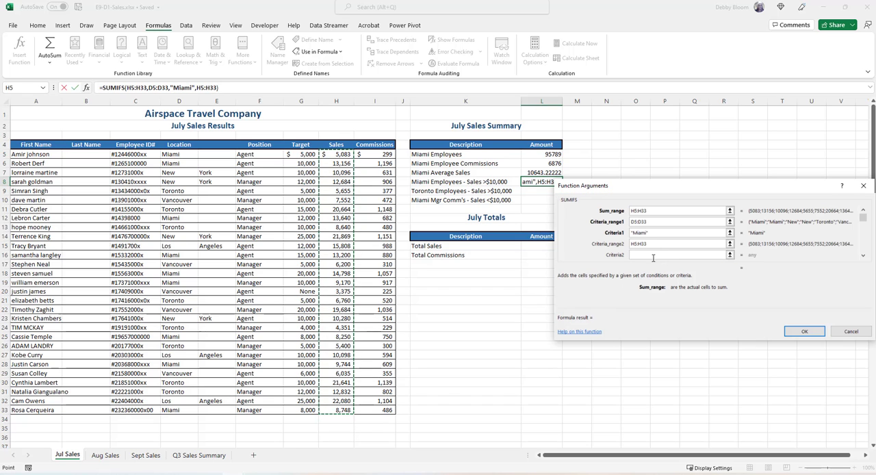
click(652, 255)
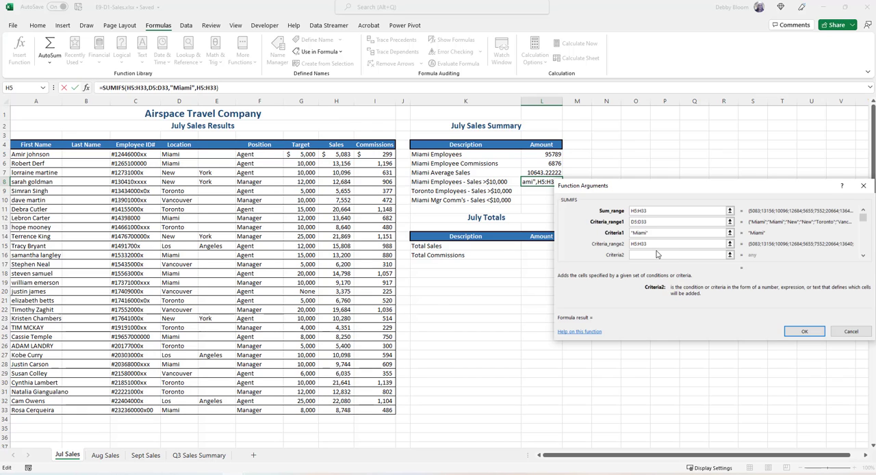
text(">10000")
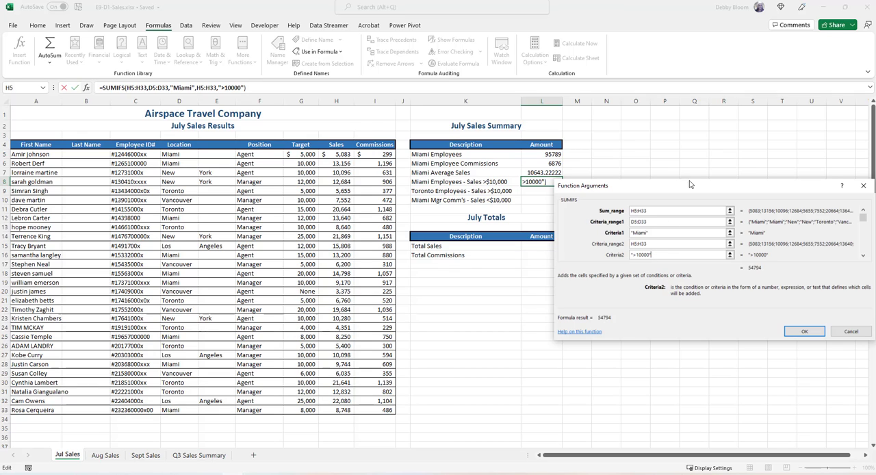
click(802, 328)
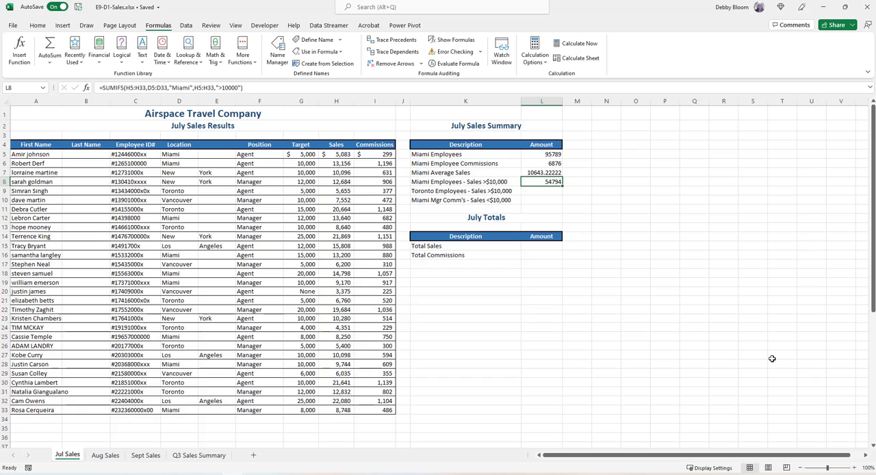
Start a SUMIFS function in the Toronto Employees - Sales >$10,000 cell L9, with the sales H5:H33 as the sum range.
click(531, 191)
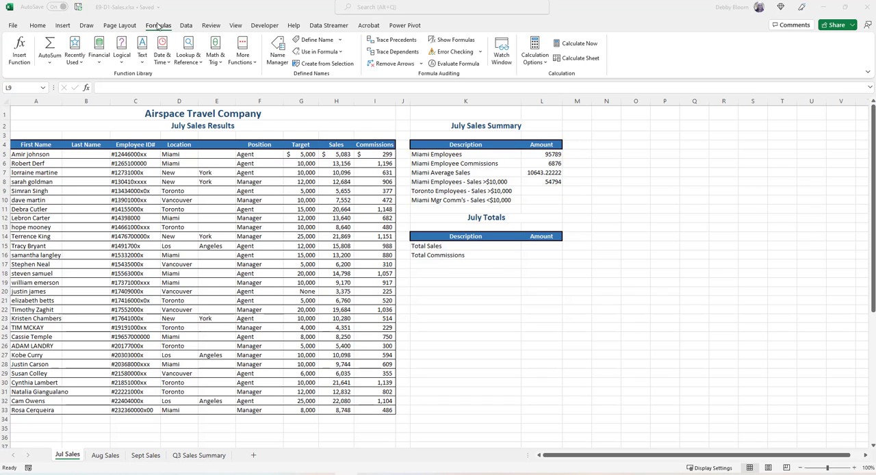
click(158, 25)
click(215, 59)
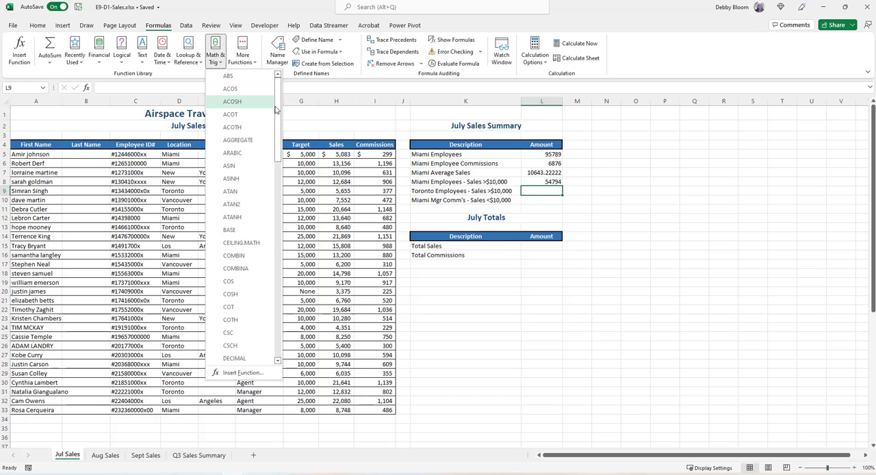
drag(277, 116, 284, 305)
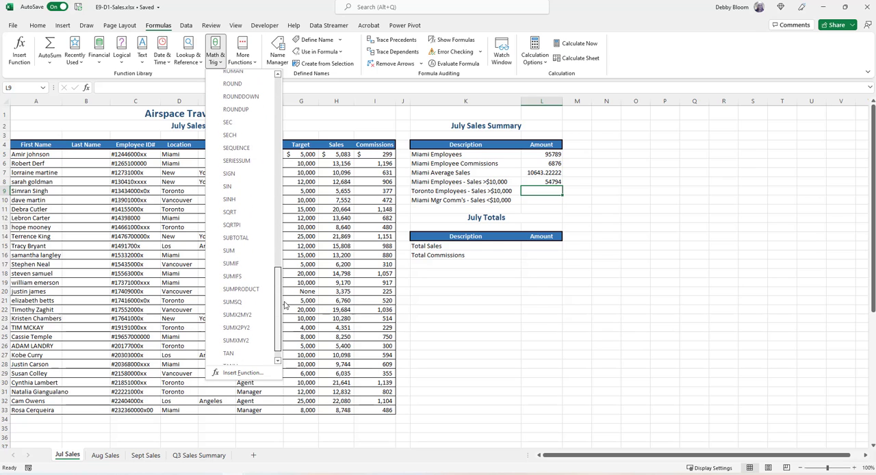
click(232, 276)
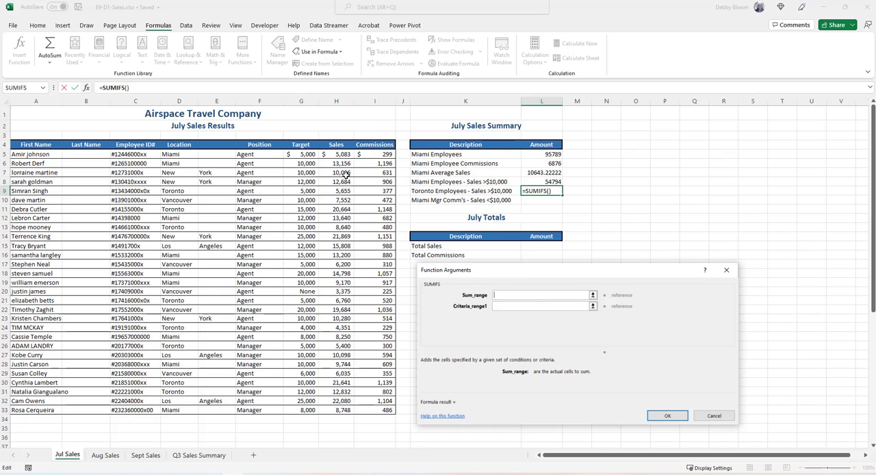
drag(337, 153, 341, 409)
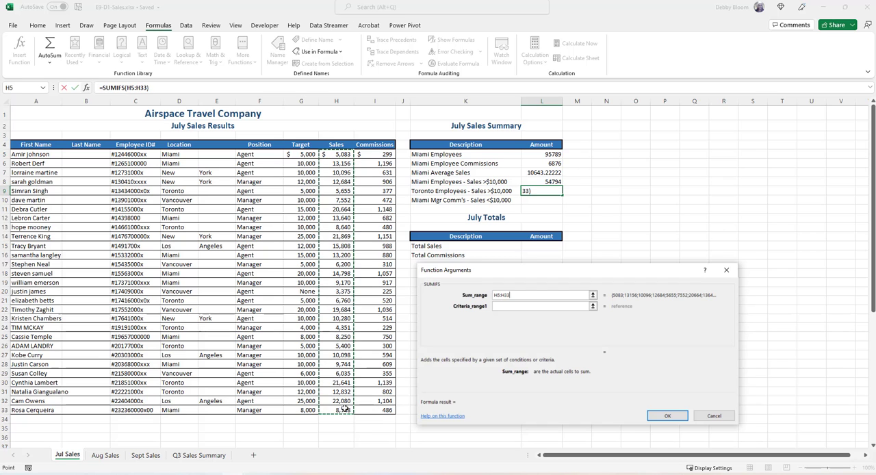
Set the first condition of the L9 SUMIFS to the locations D5:D33 with "Toronto" as the criteria.
click(511, 305)
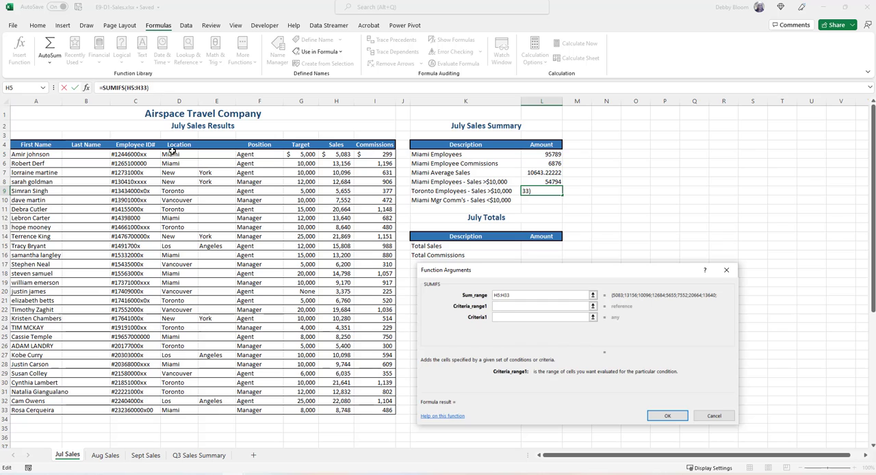
drag(172, 153, 185, 410)
click(514, 314)
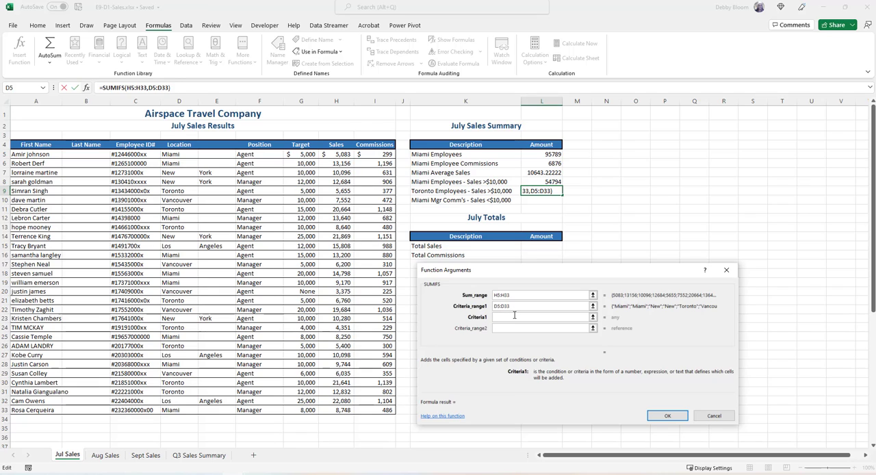
text("Toronto")
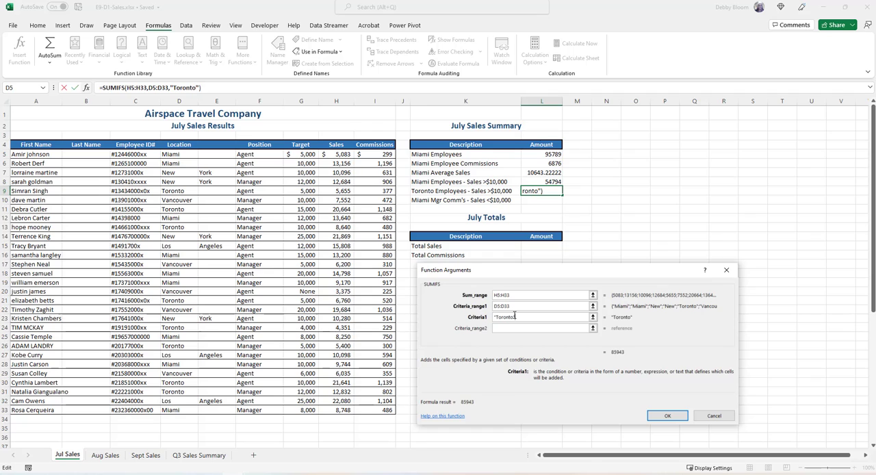
Complete the Toronto SUMIFS with the sales H5:H33 as the second criteria range and ">10000" as its criteria.
key(Tab)
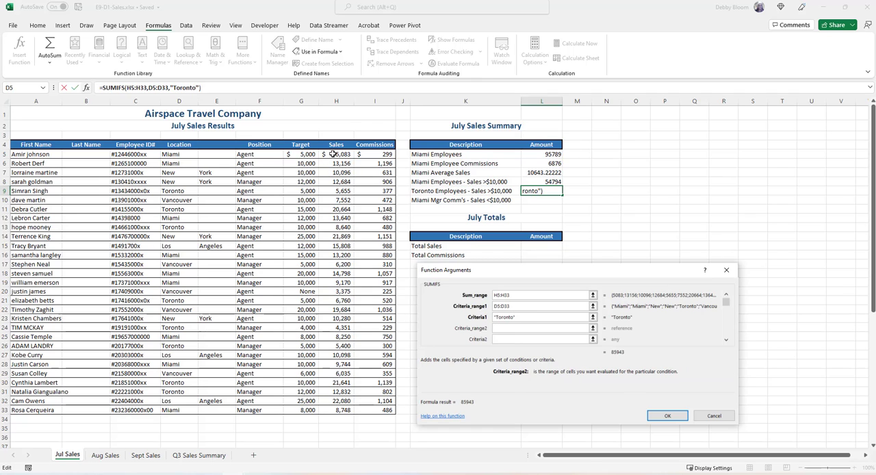
drag(332, 154, 345, 413)
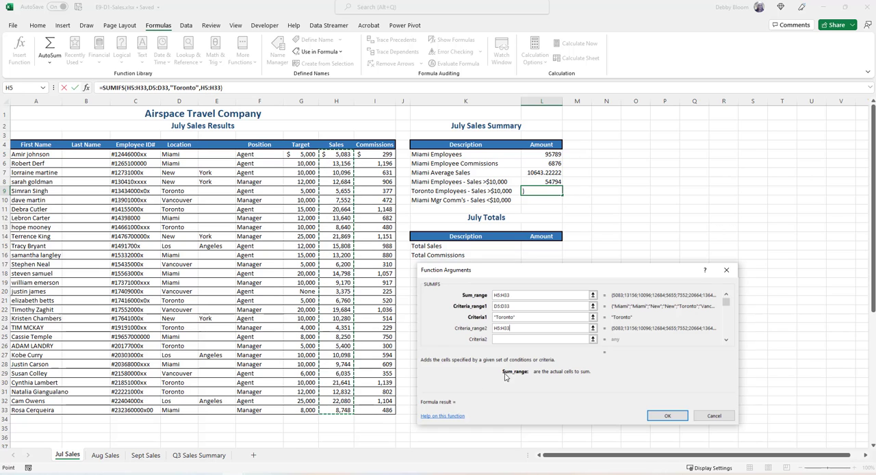
click(512, 338)
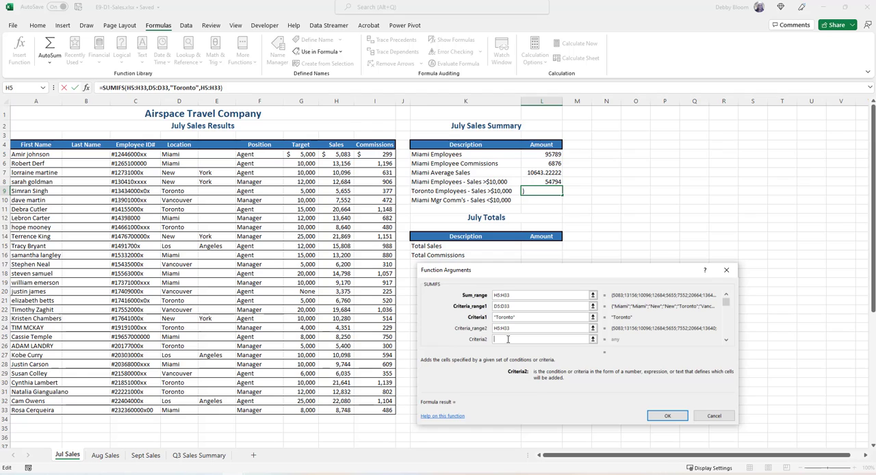
text(">10000")
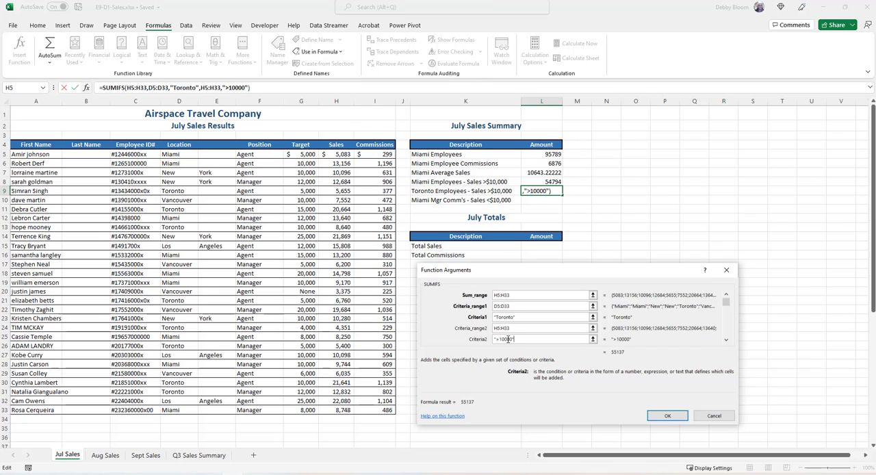
click(667, 416)
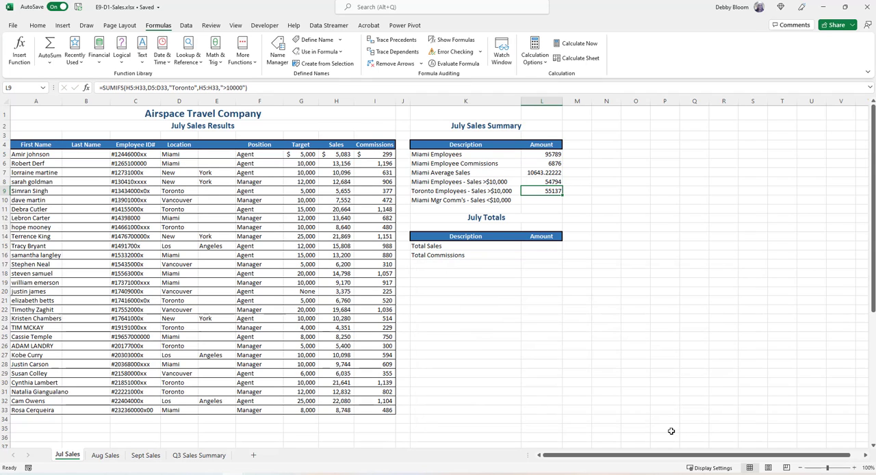
Start a SUMIFS function in the Miami Mgr Comm's - Sales <$10,000 cell L10, with the commissions I5:I33 as the sum range.
click(541, 199)
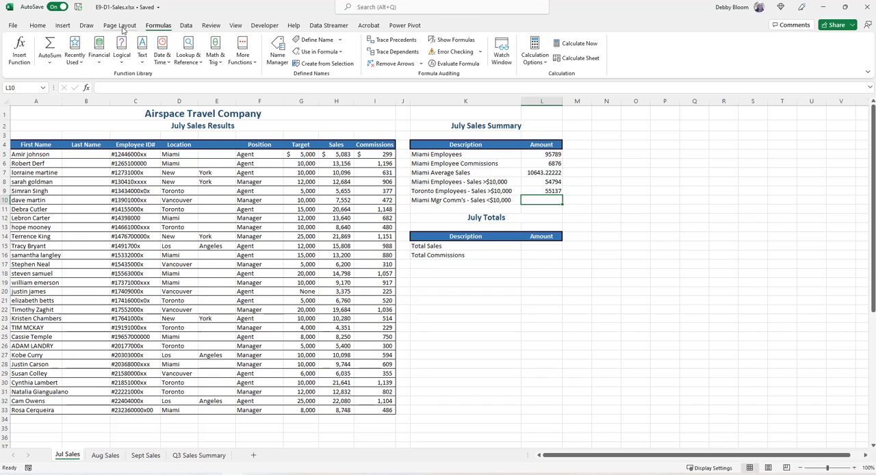
click(214, 54)
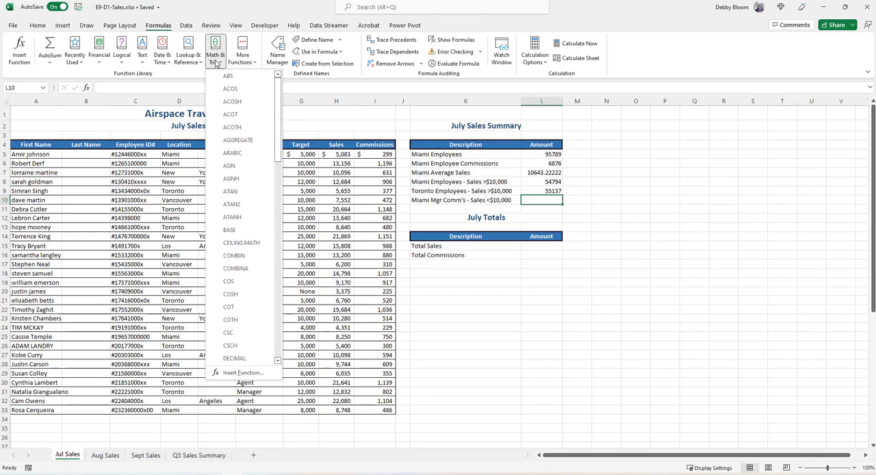
drag(279, 103, 290, 281)
click(266, 266)
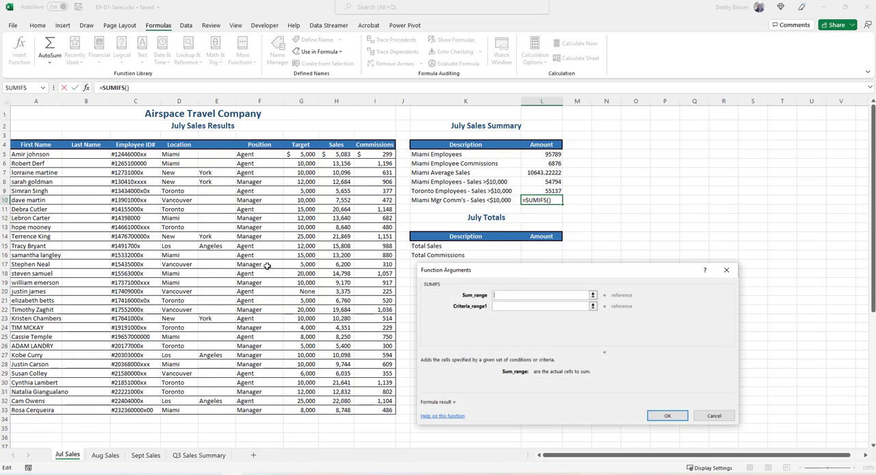
drag(494, 269, 579, 270)
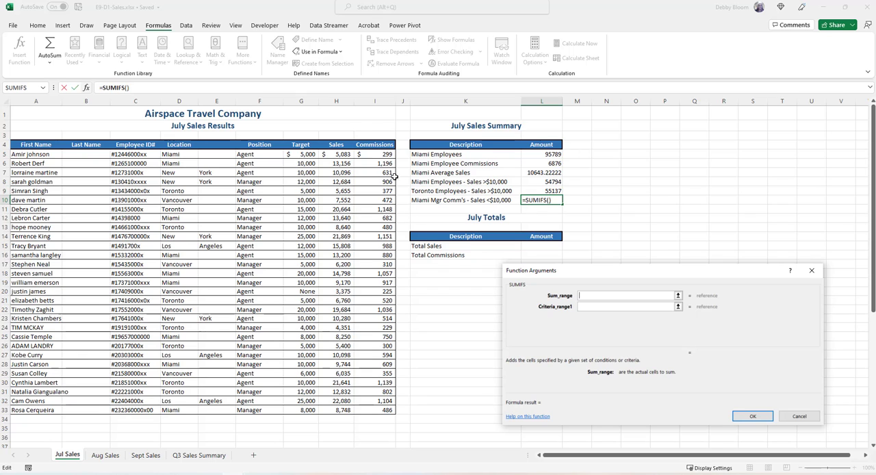
drag(375, 155, 378, 410)
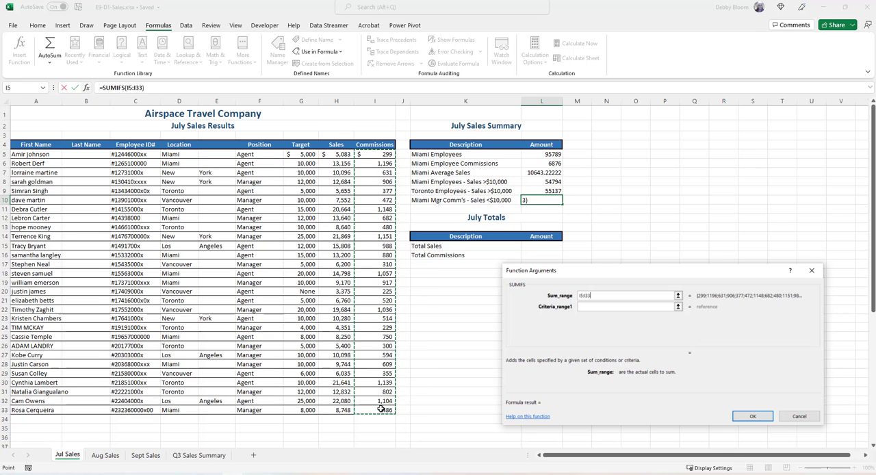
Set the first condition of the L10 SUMIFS to the locations D5:D33 with "Miami" as the criteria.
click(585, 306)
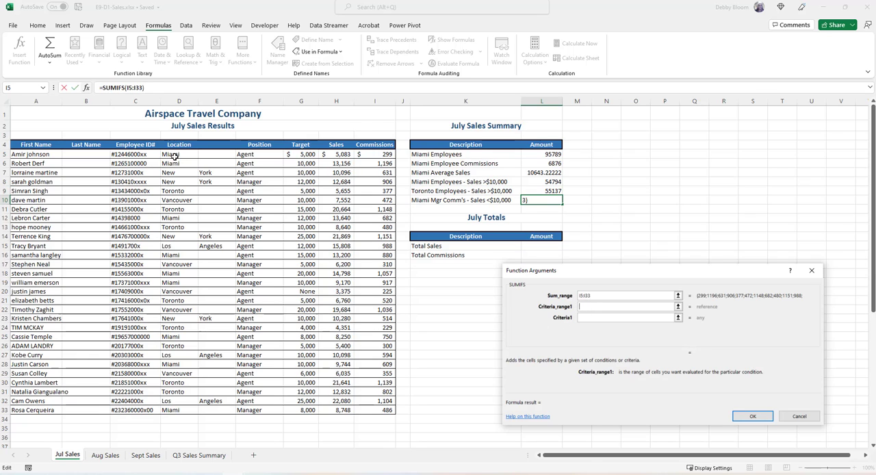
drag(175, 156, 195, 418)
click(585, 319)
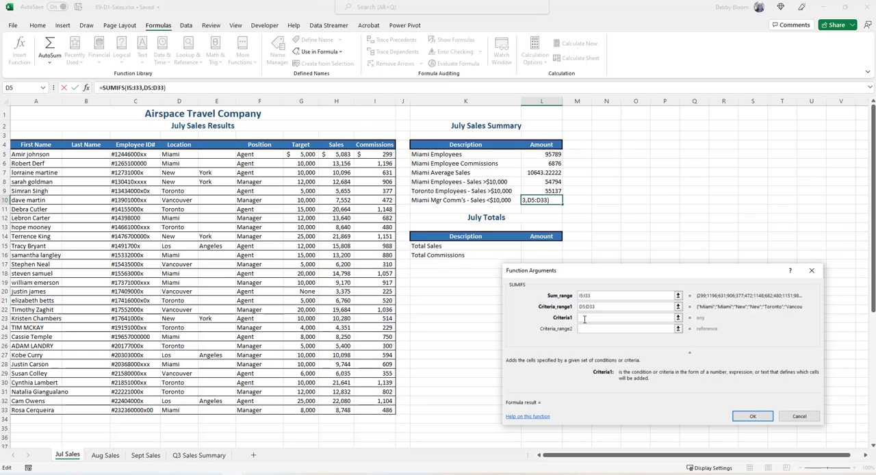
text("Miami")
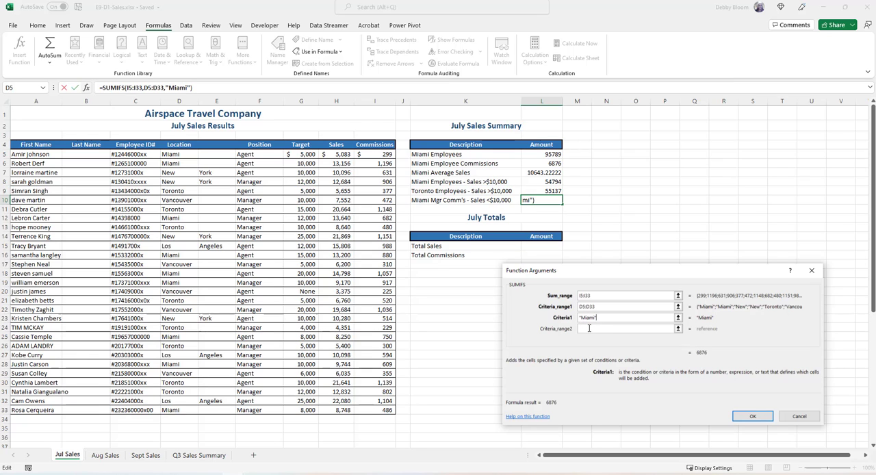
Set the second condition of the L10 SUMIFS to the positions F5:F33 with "Manager" as the criteria.
click(588, 328)
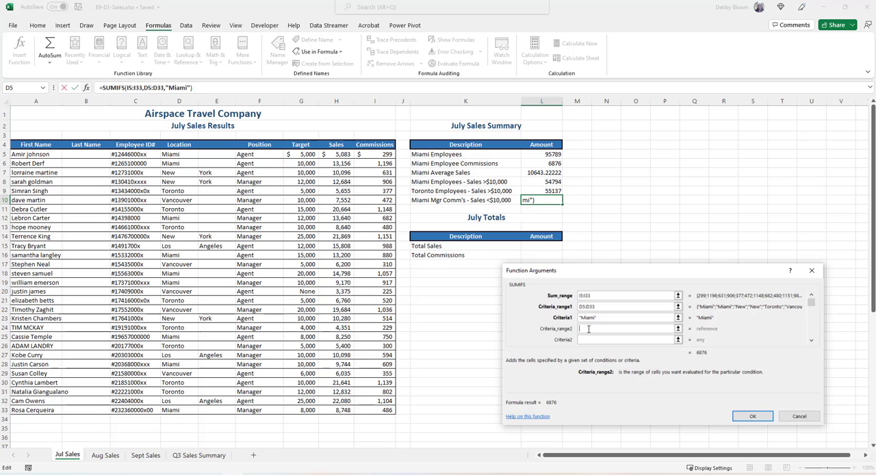
click(261, 156)
drag(261, 156, 267, 411)
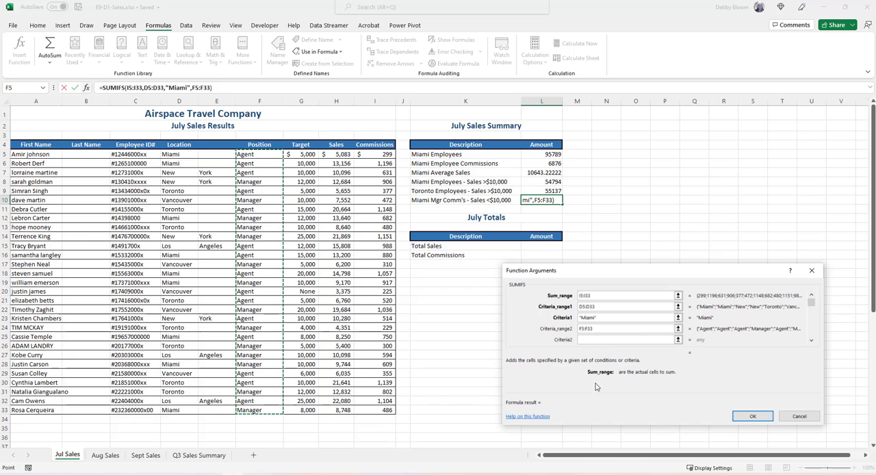
click(588, 341)
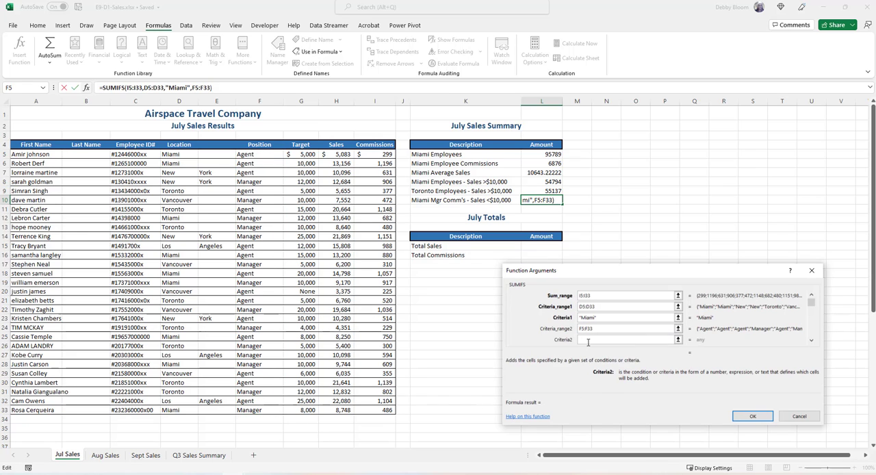
text("Manager)
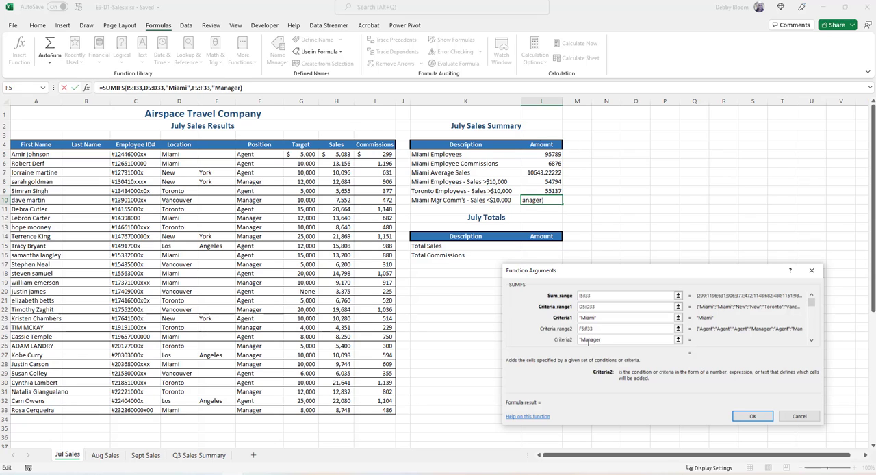
text(")
Complete the L10 SUMIFS with the sales H5:H33 as the third criteria range and "<10000" as its criteria.
click(811, 341)
click(811, 340)
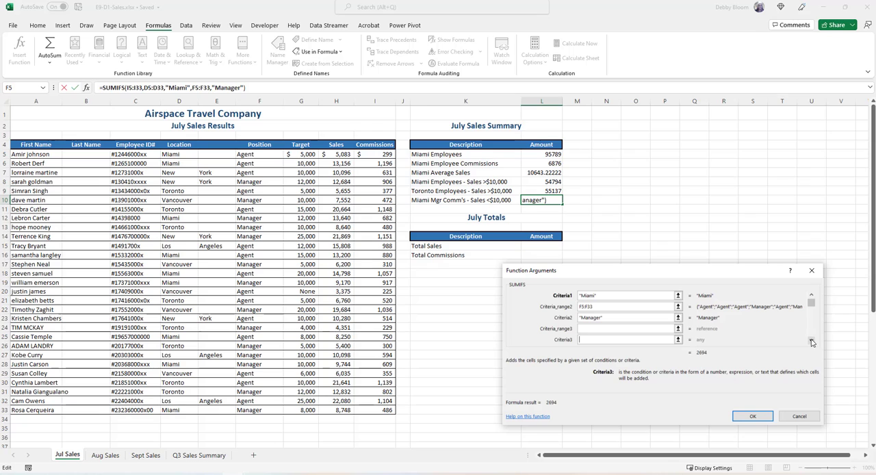
click(591, 328)
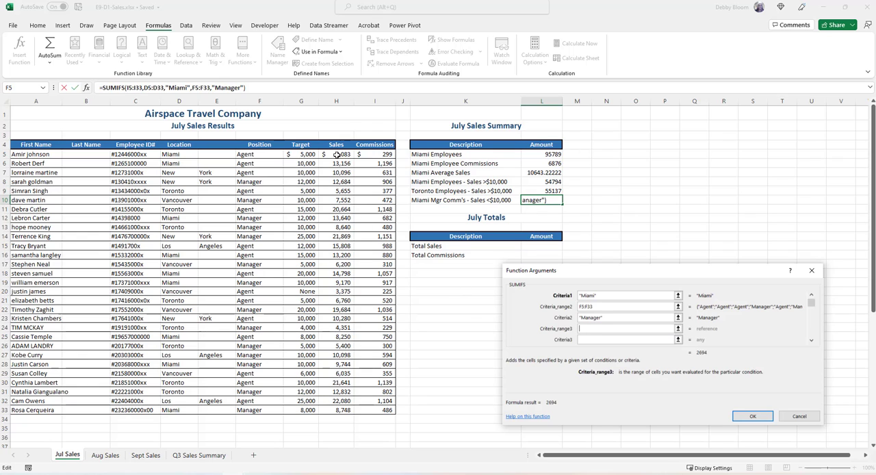
drag(336, 154, 343, 409)
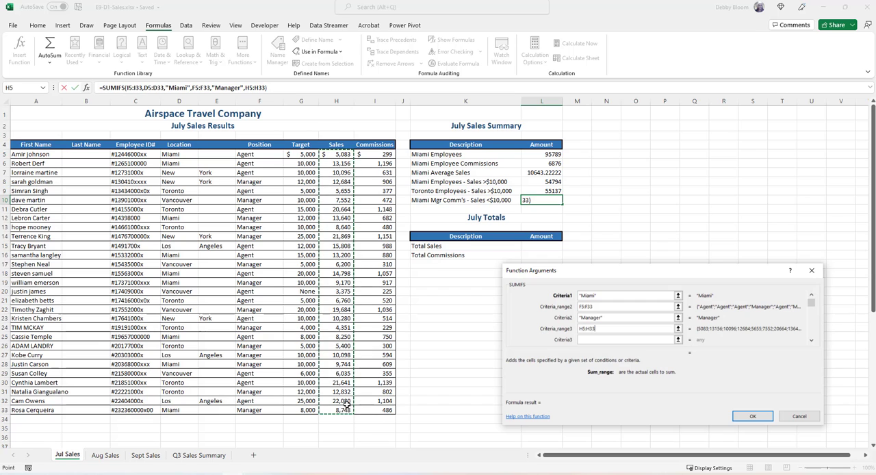
click(589, 338)
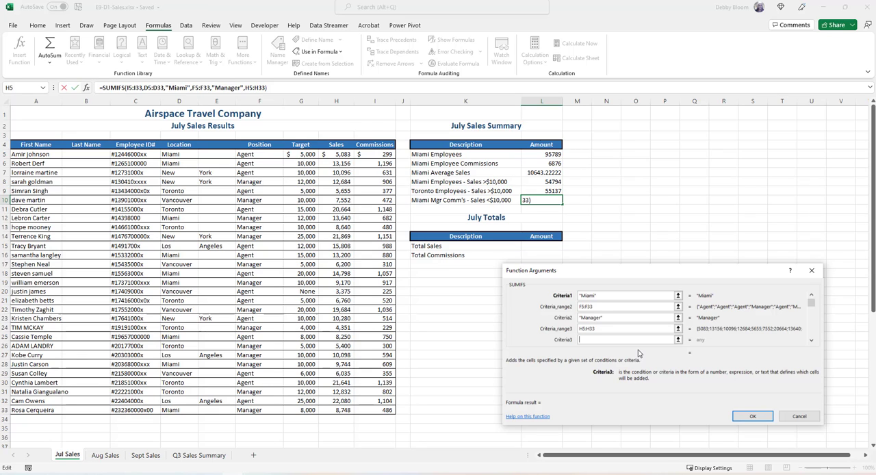
text("<10000")
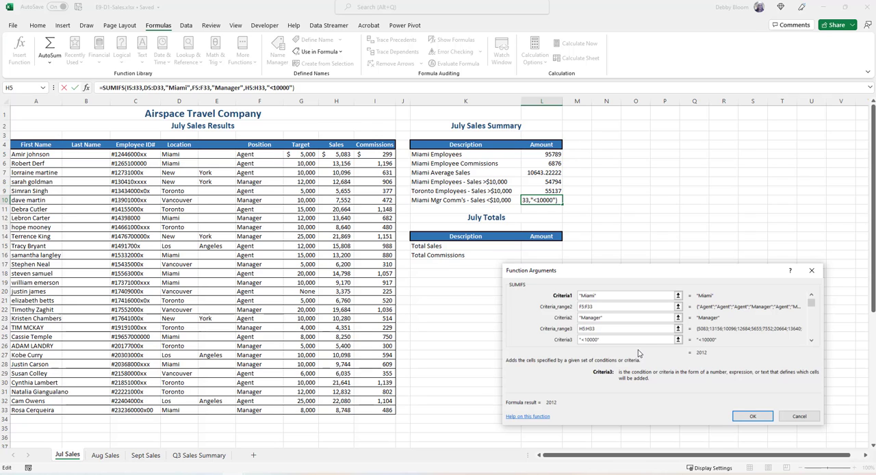
click(752, 416)
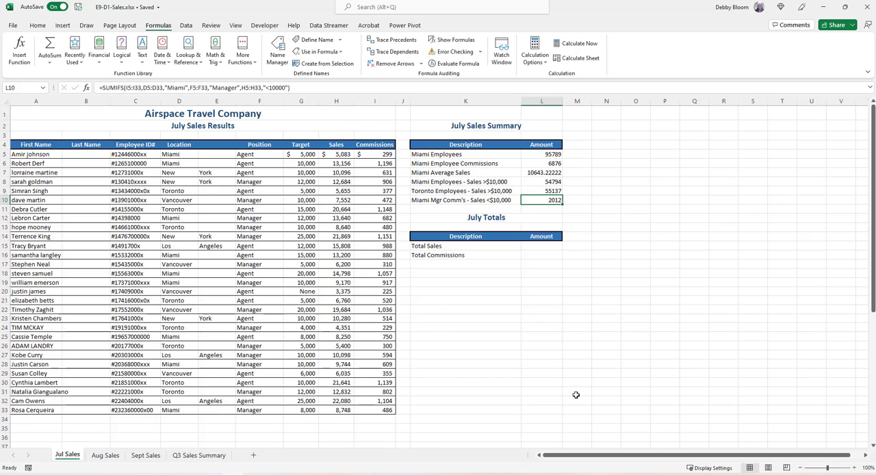
Examine the formulas in the August Sales Summary and August Totals amounts on the Aug Sales sheet.
click(102, 456)
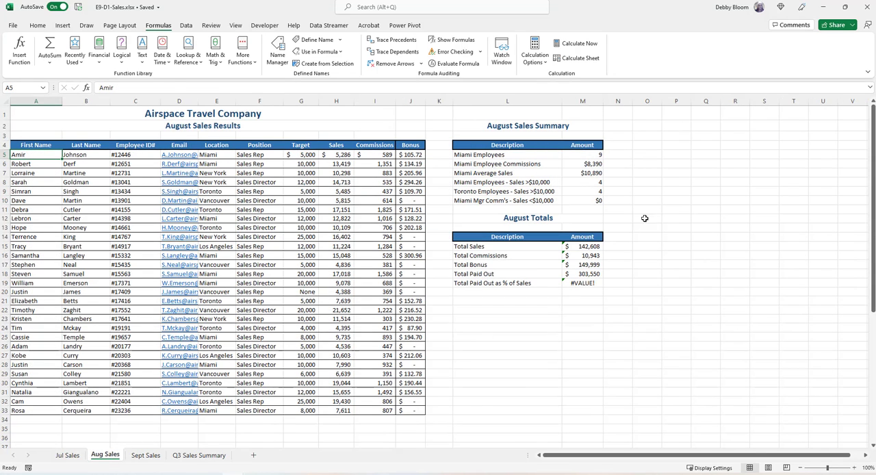
click(582, 155)
click(580, 173)
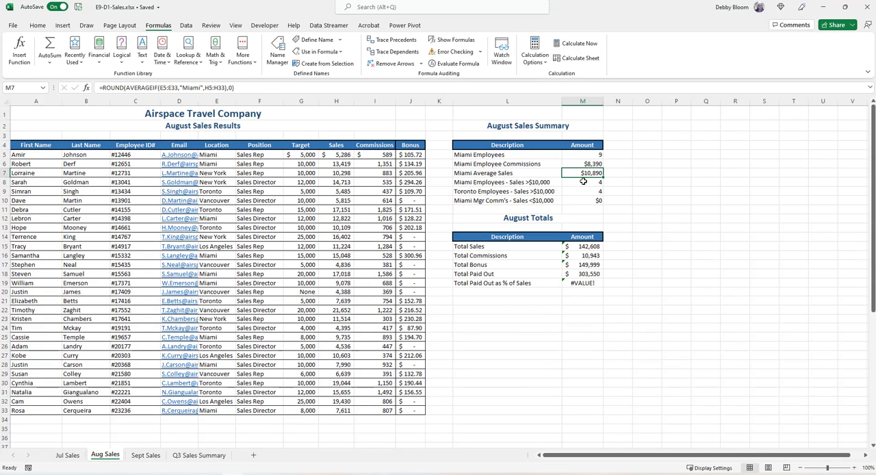
click(583, 182)
click(586, 190)
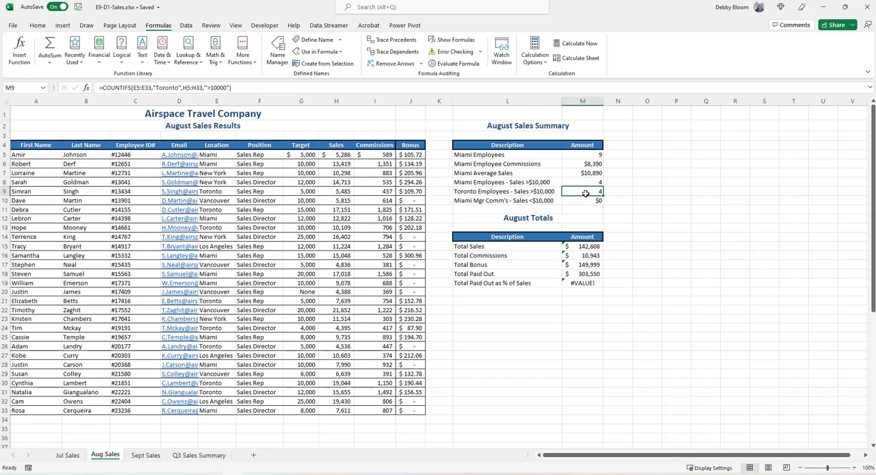
click(584, 200)
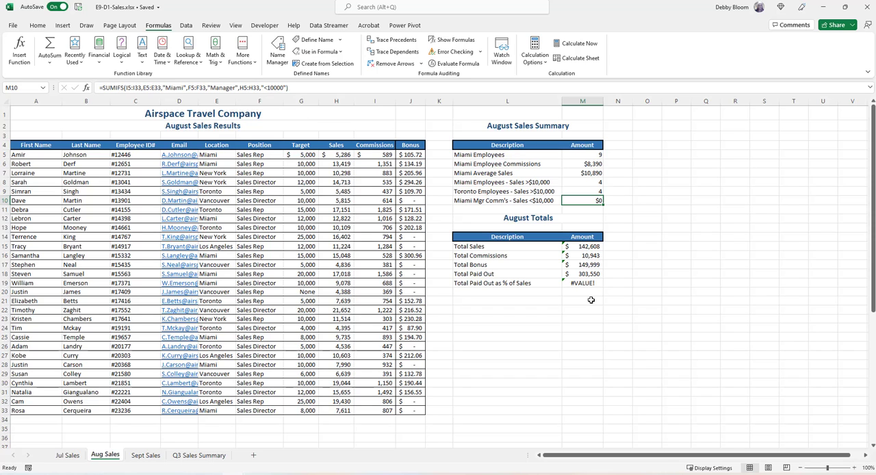
click(587, 246)
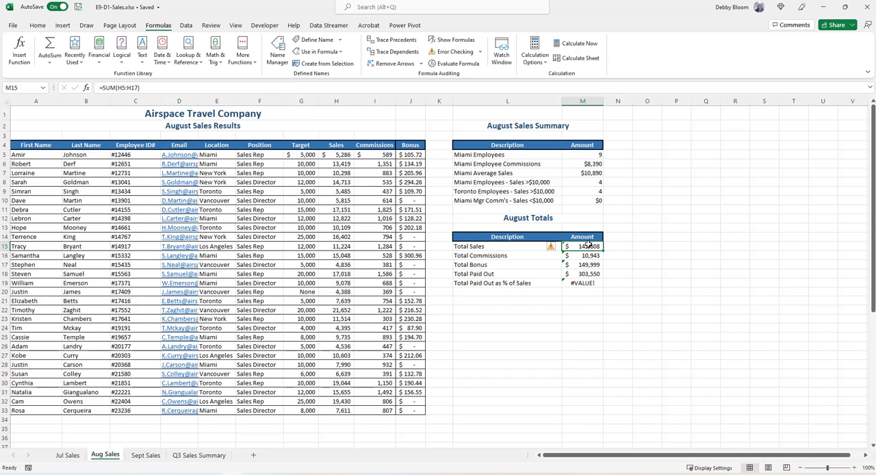
click(576, 284)
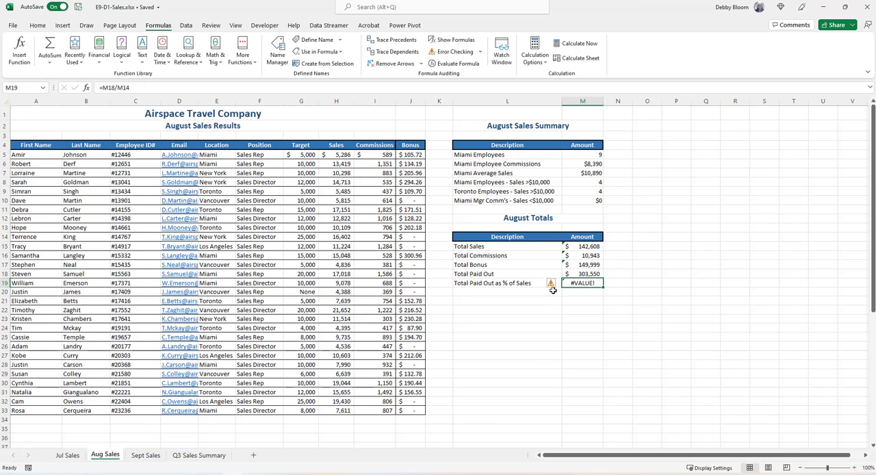
On the Sept Sales sheet, copy the locations E5:E33 to K20 under Sales by Location.
click(145, 455)
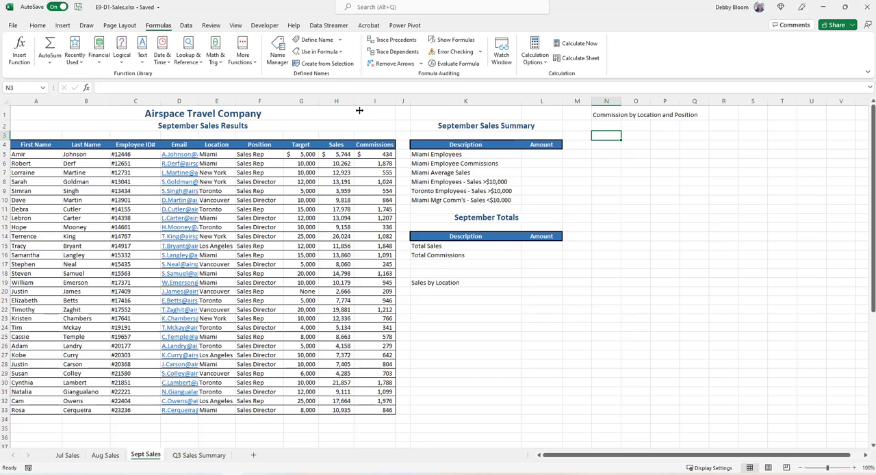
click(448, 292)
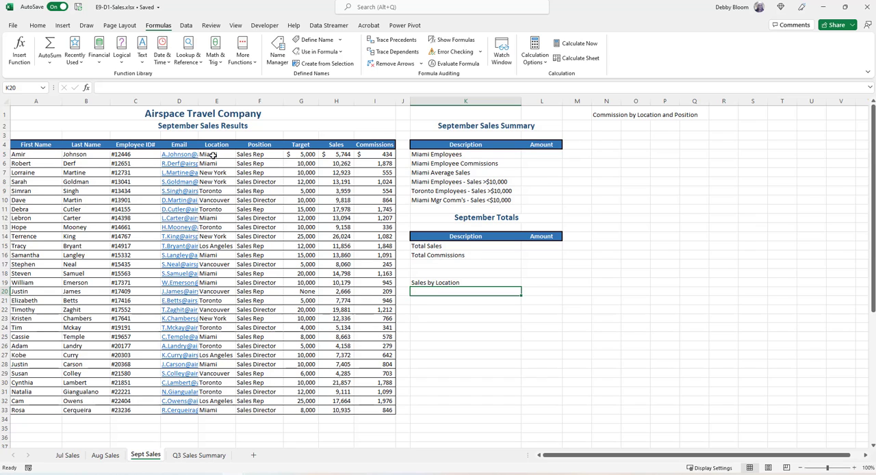
drag(214, 154, 217, 410)
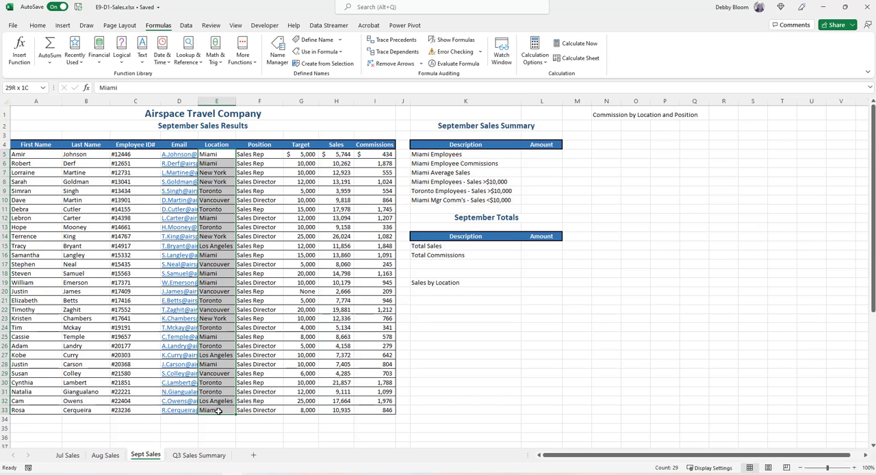
click(38, 25)
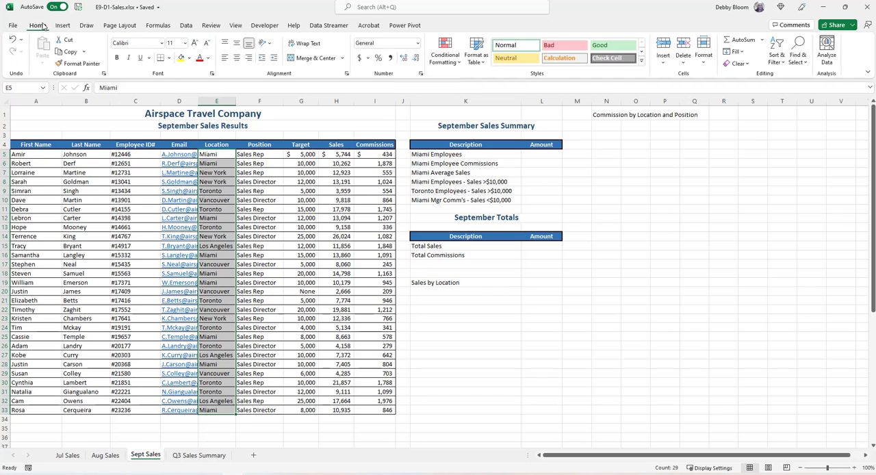
click(66, 52)
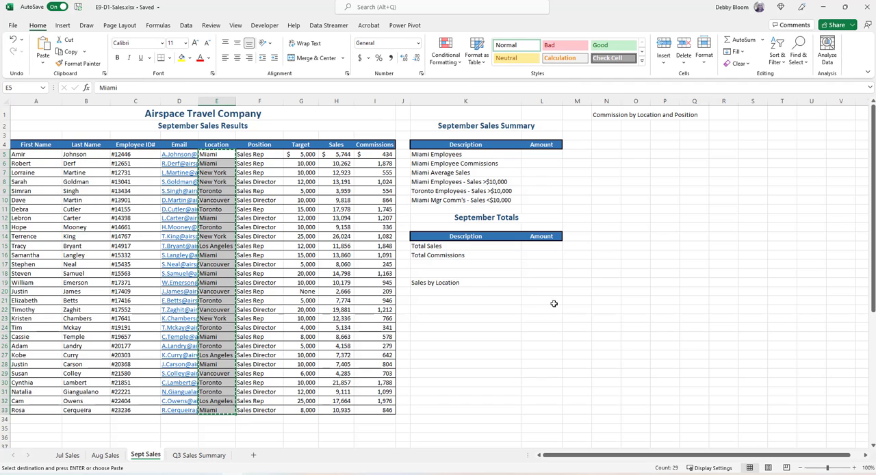
click(466, 291)
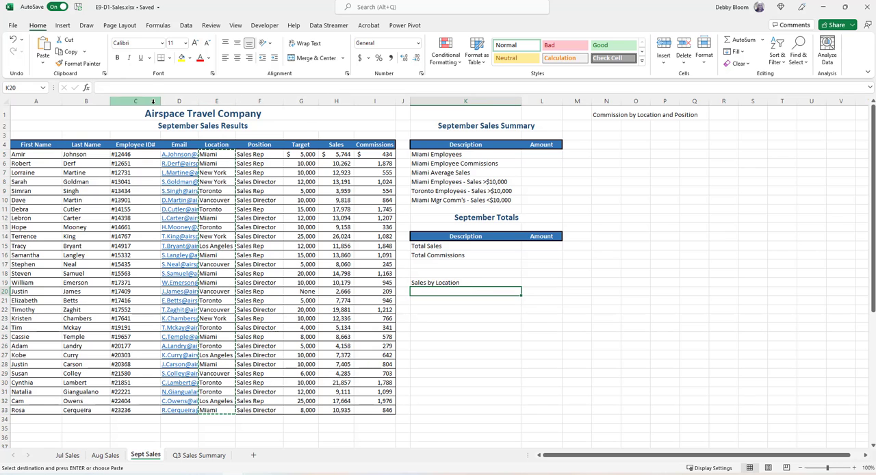
click(43, 45)
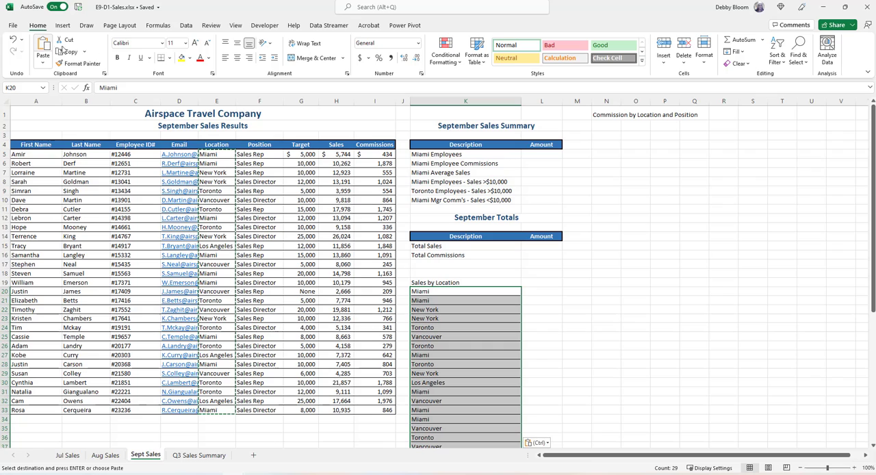
Remove the duplicates from the pasted location list K20:K48, treating the data as having no headers.
scroll(539, 347, down, 2)
scroll(541, 346, down, 3)
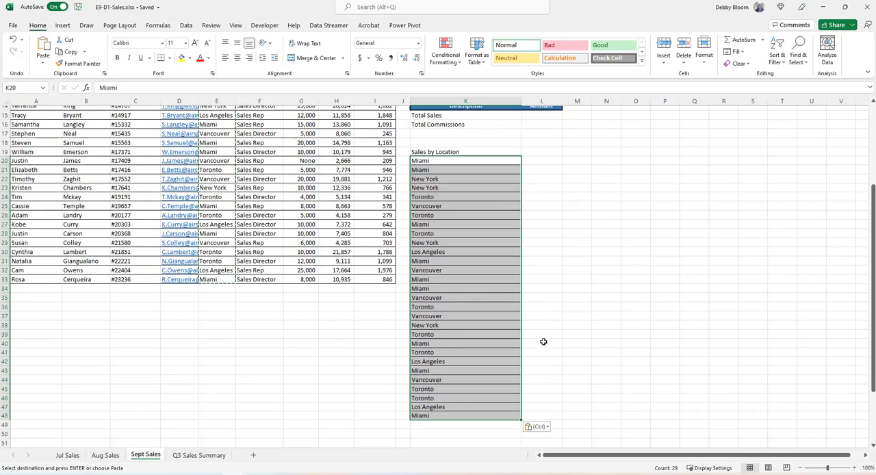
scroll(545, 339, up, 5)
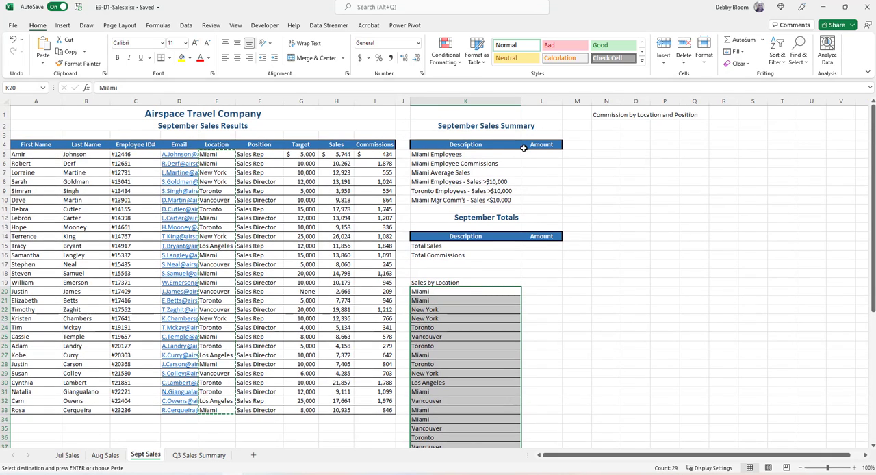
click(186, 26)
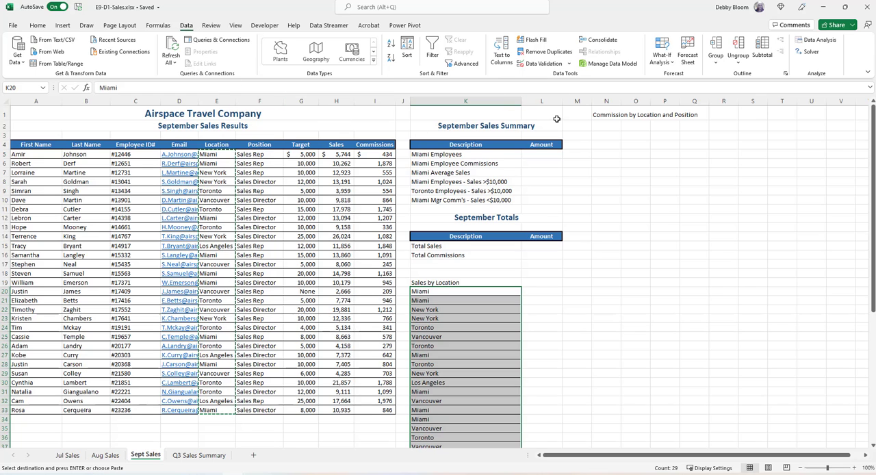
click(553, 53)
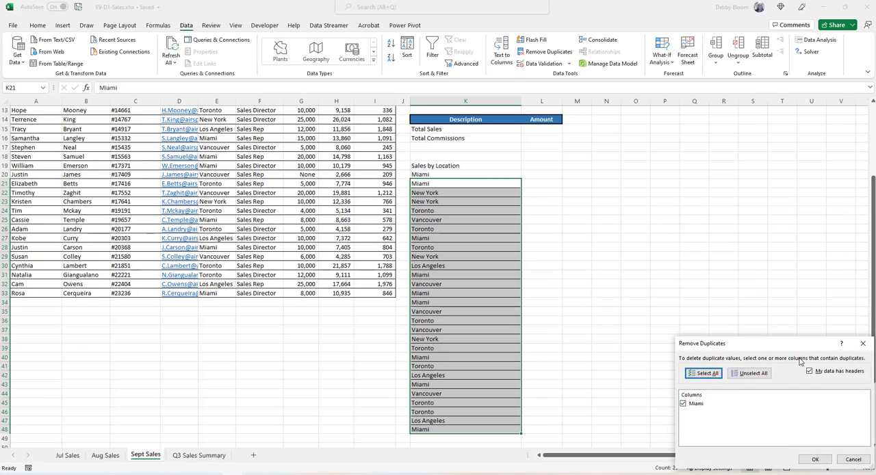
click(809, 371)
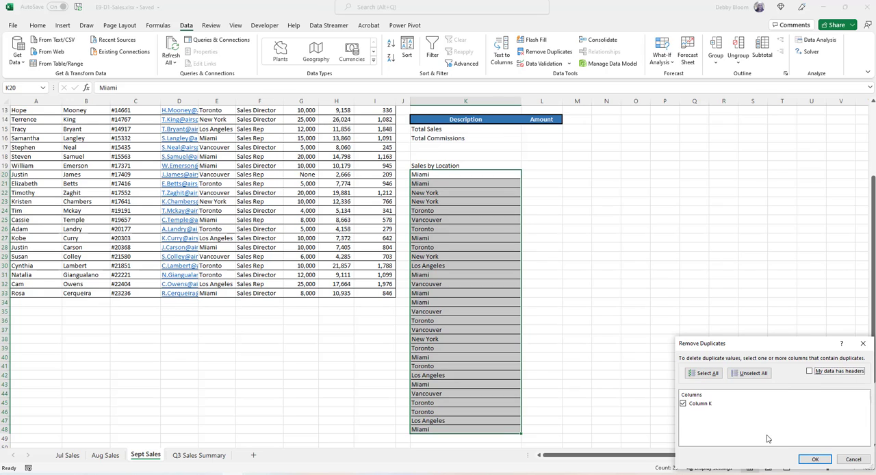
click(806, 459)
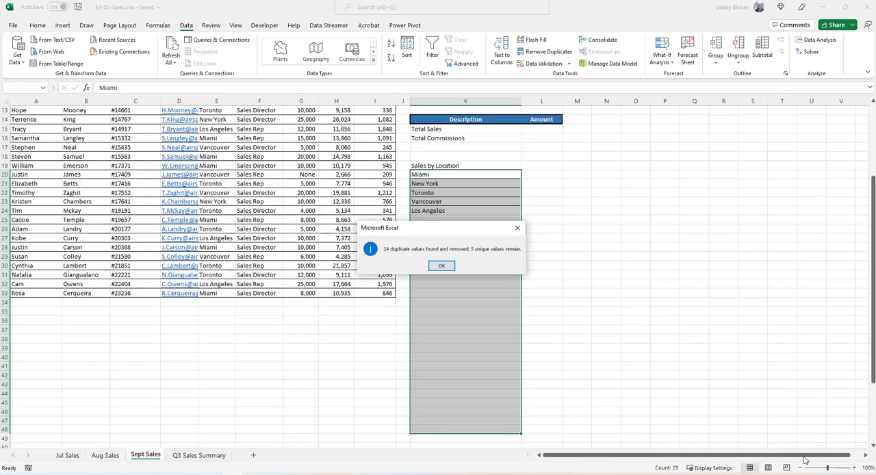
click(442, 263)
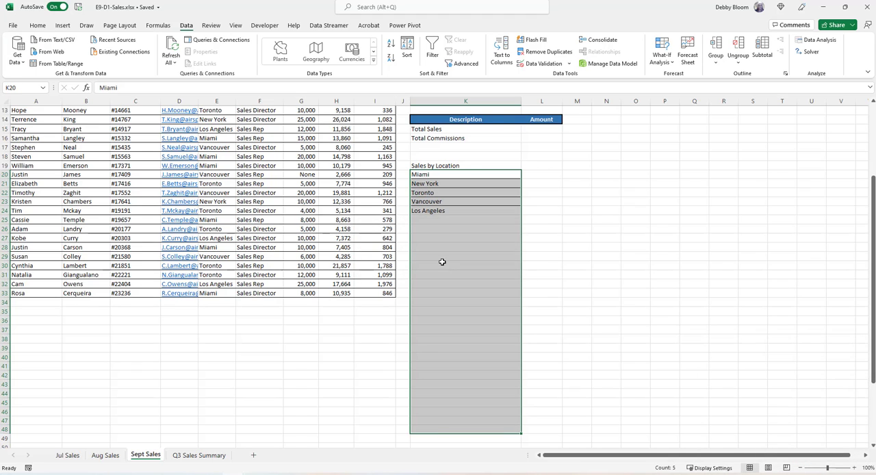
Sort the location list under Sales by Location from A to Z, starting from cell K21.
click(429, 182)
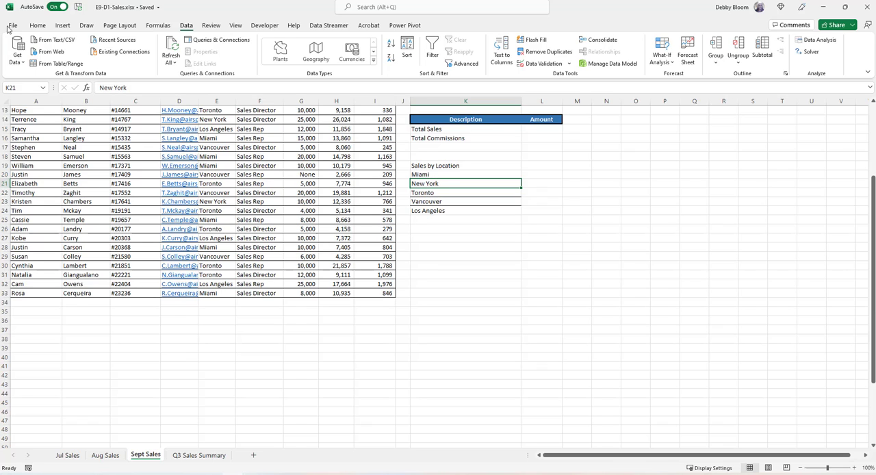
click(38, 26)
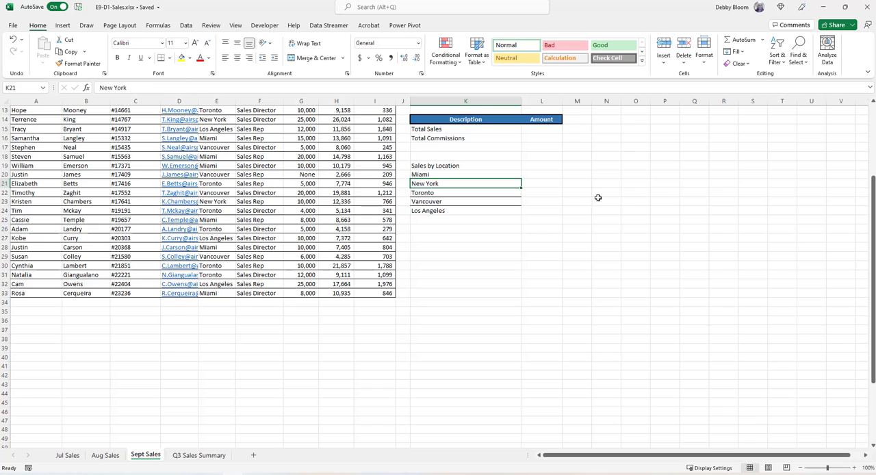
click(775, 55)
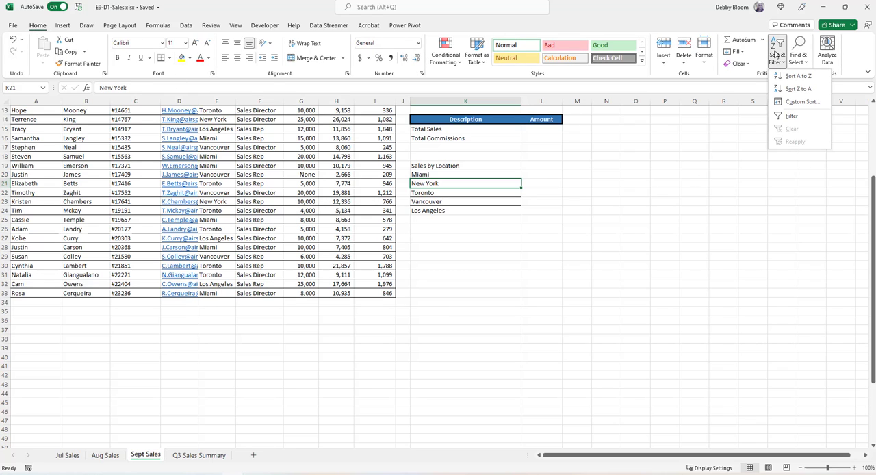
click(794, 76)
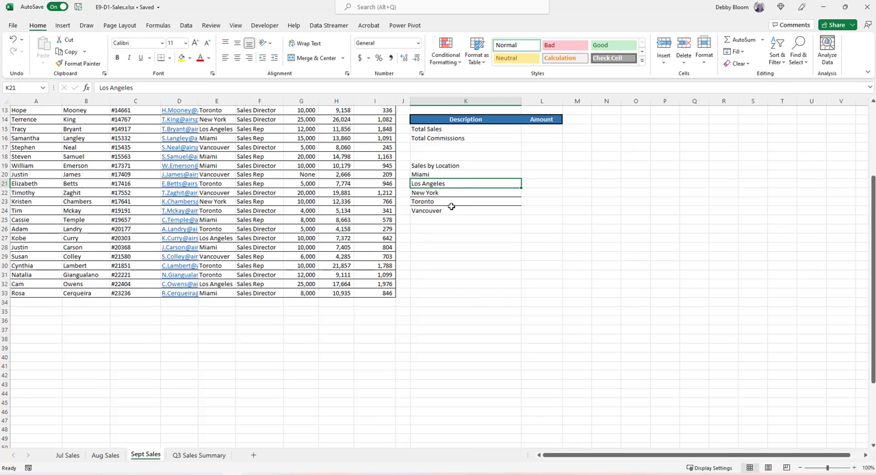
Insert a SUMIF function in L20 beside Miami, with the locations $E$5:$E$33 as its absolute range.
click(540, 173)
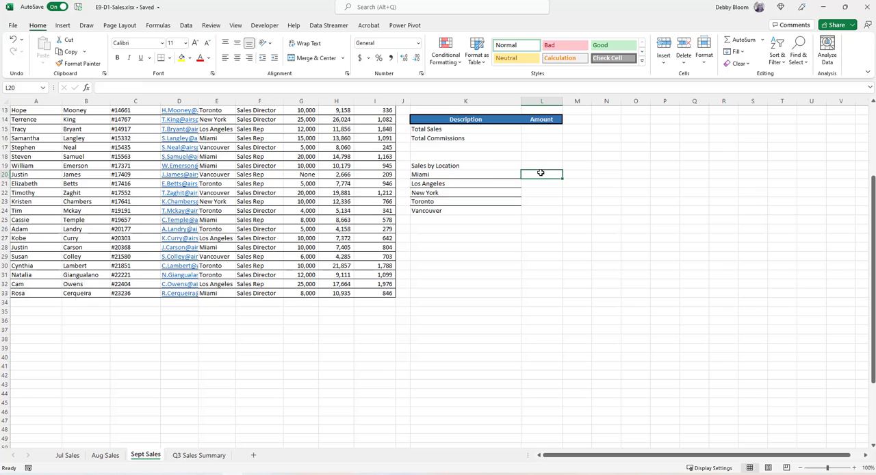
scroll(644, 253, up, 2)
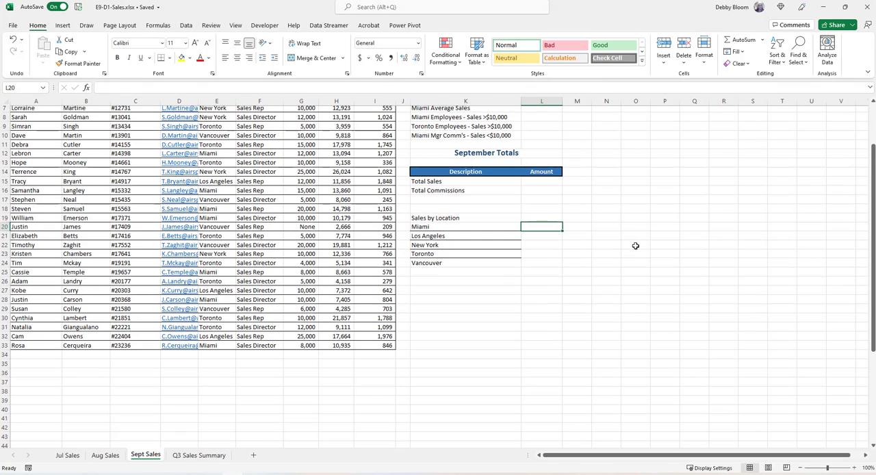
click(157, 25)
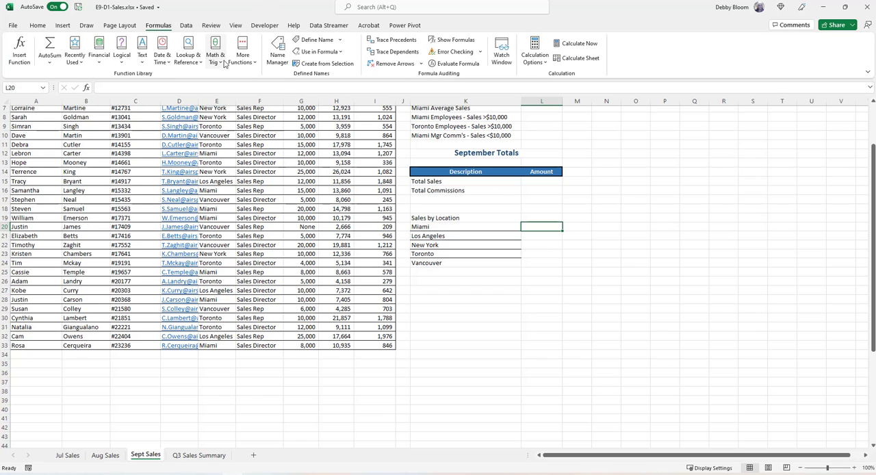
click(215, 58)
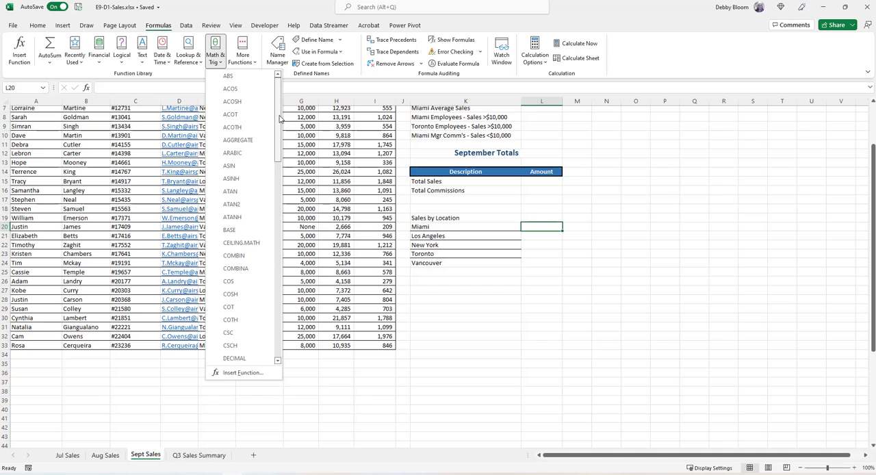
drag(278, 122, 294, 310)
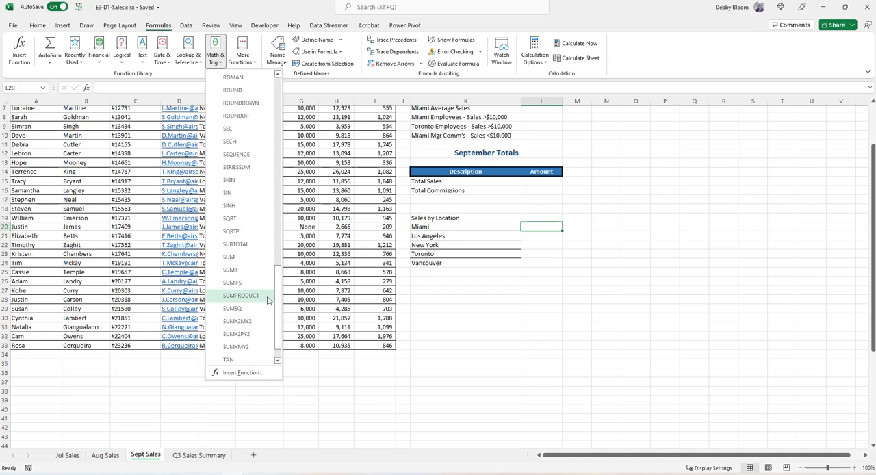
click(259, 274)
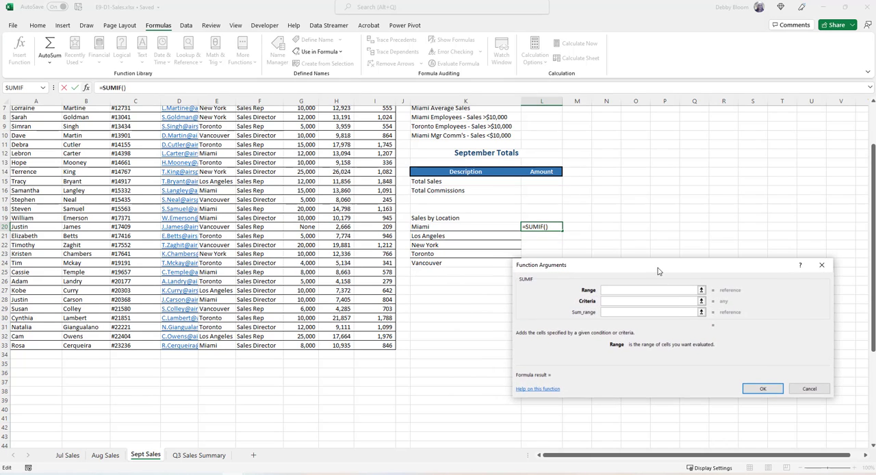
scroll(385, 183, up, 2)
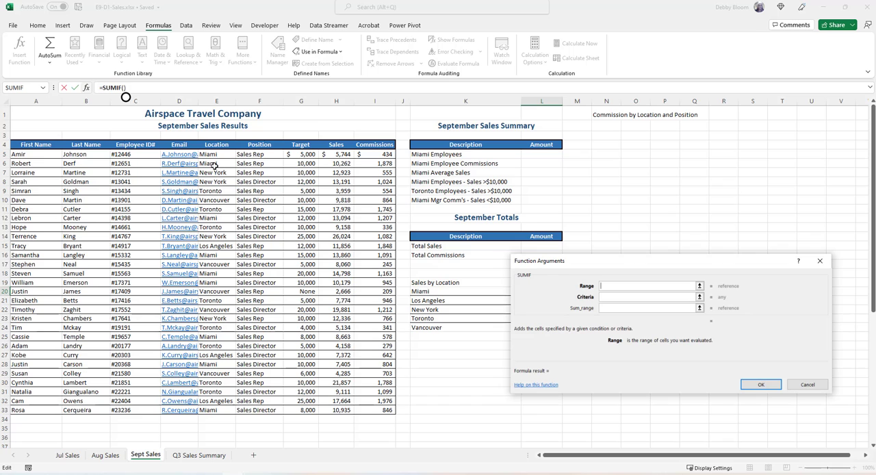
drag(215, 154, 215, 263)
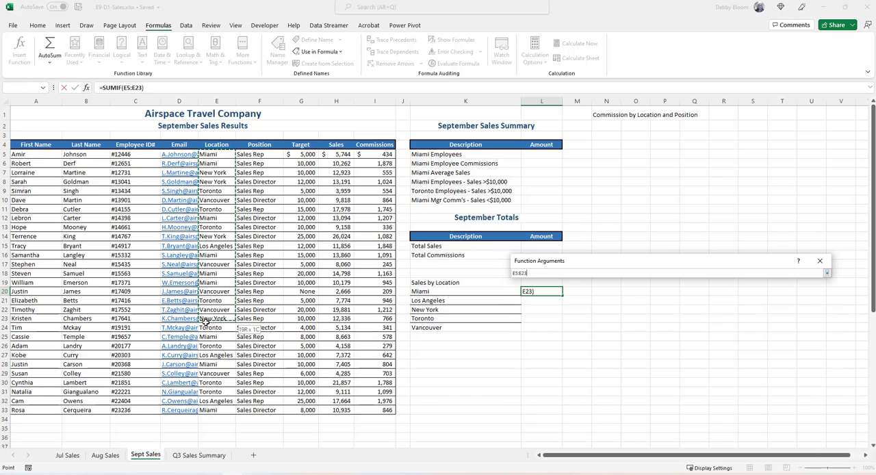
drag(212, 360, 212, 413)
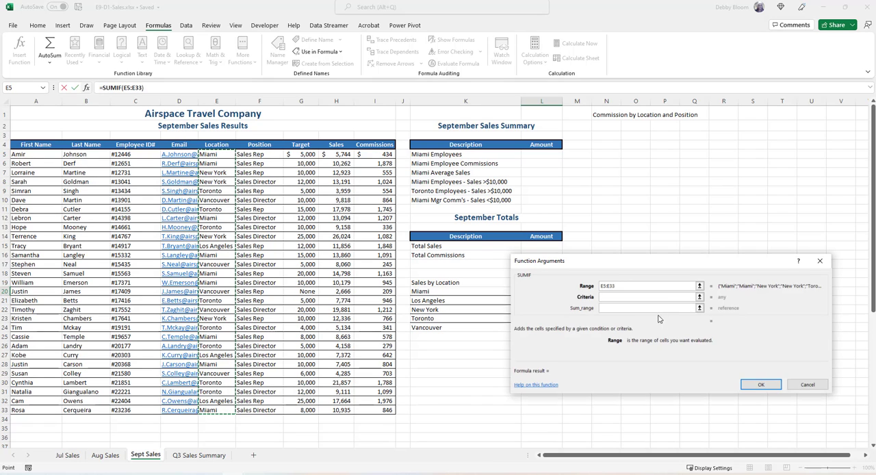
drag(643, 271, 670, 129)
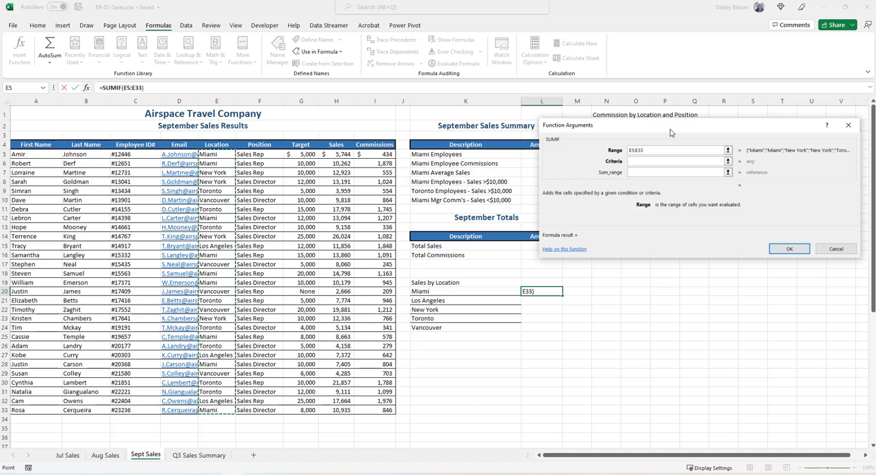
key(F4)
Complete the L20 SUMIF with criteria K20 and sum range $H$5:$H$33, and fill the formula down to L24.
click(637, 163)
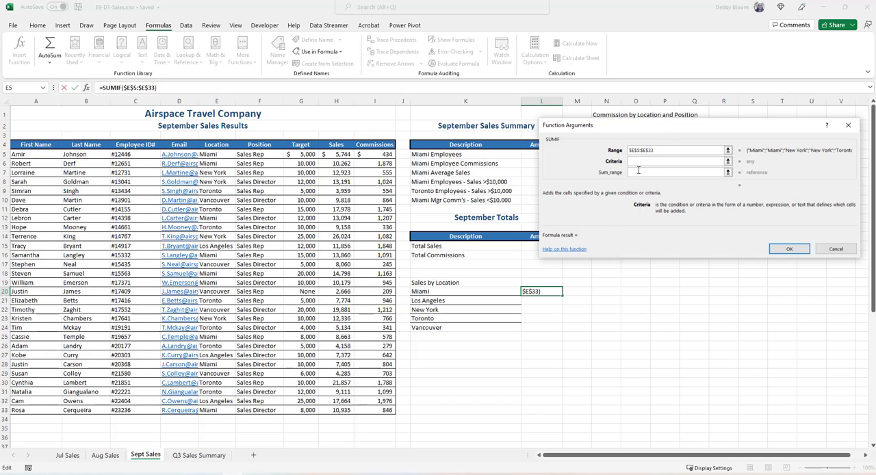
click(480, 290)
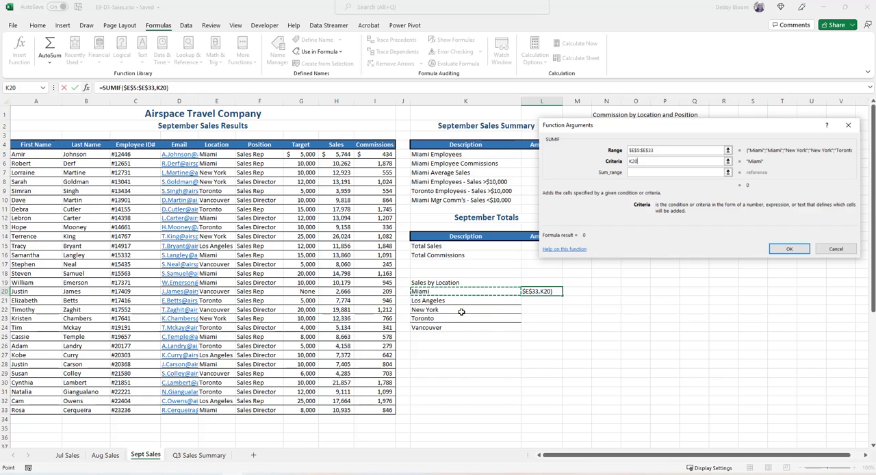
click(646, 171)
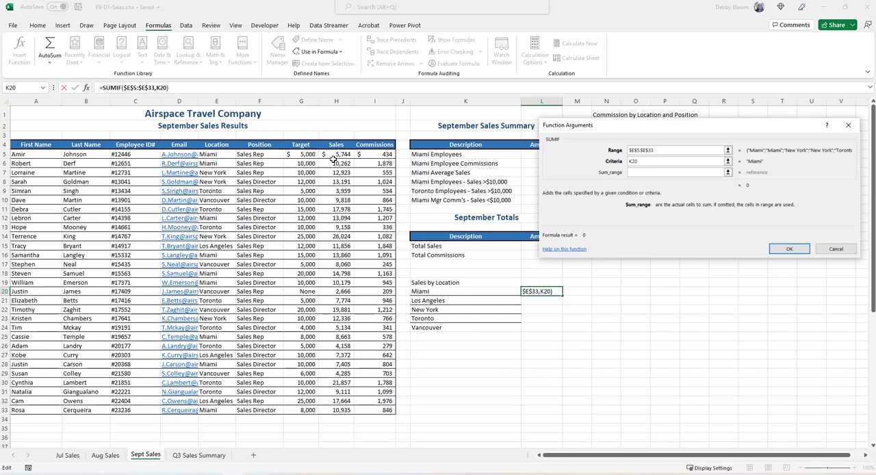
drag(333, 158, 347, 409)
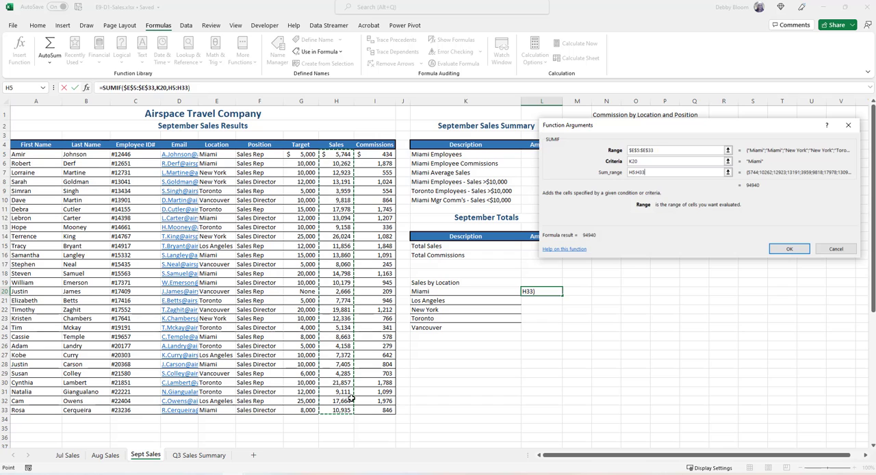
key(F4)
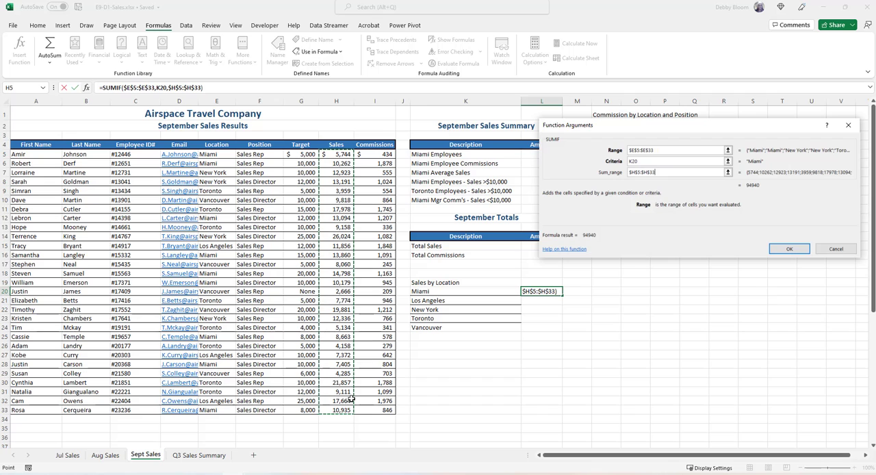
click(788, 250)
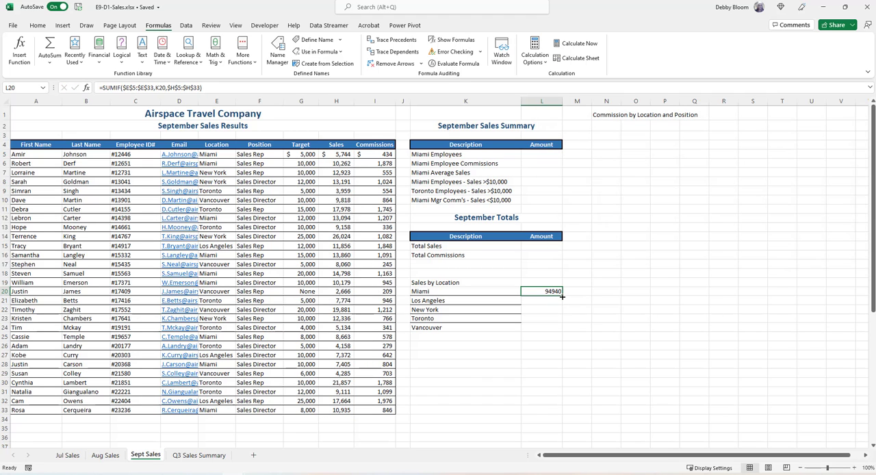
drag(562, 295, 561, 331)
Remove all borders from the location names K20:K24 under Sales by Location.
click(450, 327)
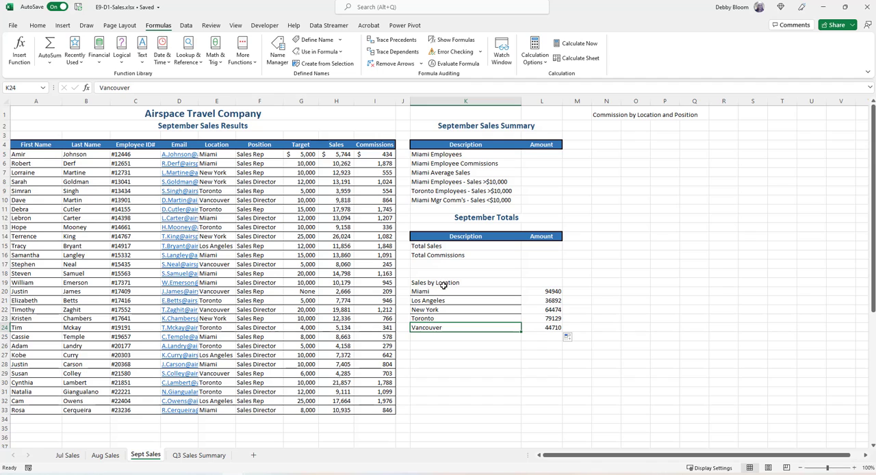
drag(449, 293, 457, 327)
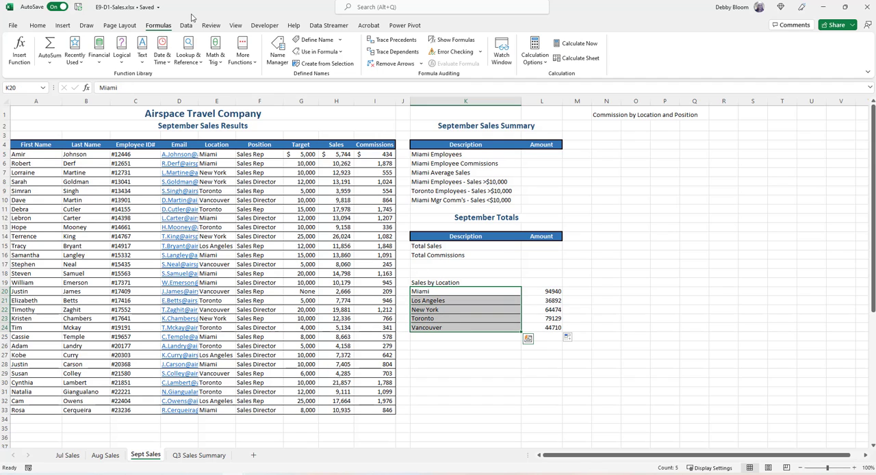
click(37, 26)
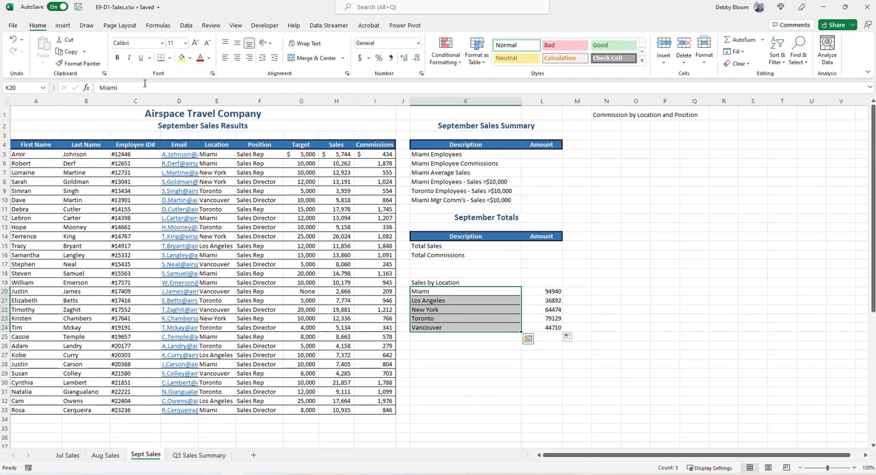
click(170, 58)
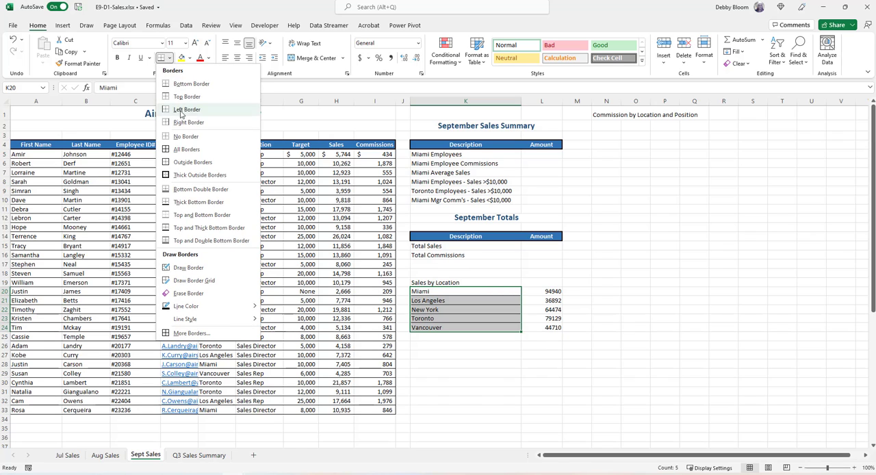
click(179, 136)
click(775, 347)
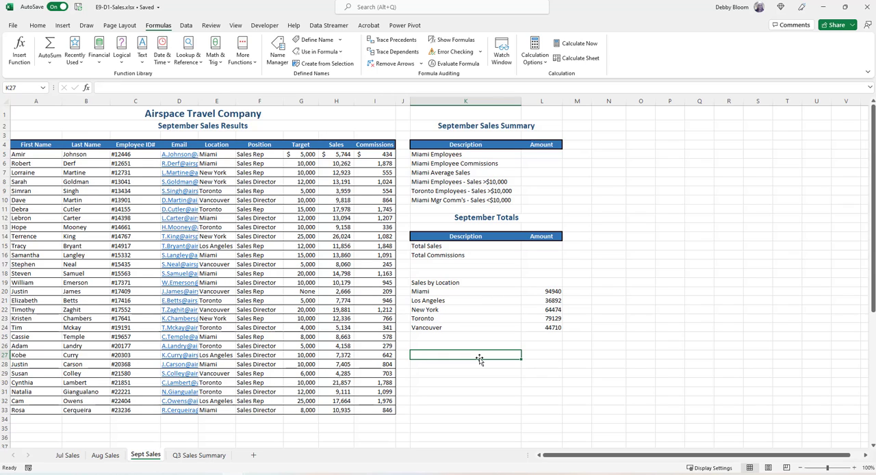
Enter the heading "Commission by location and position" in cell K27.
text(Commissio)
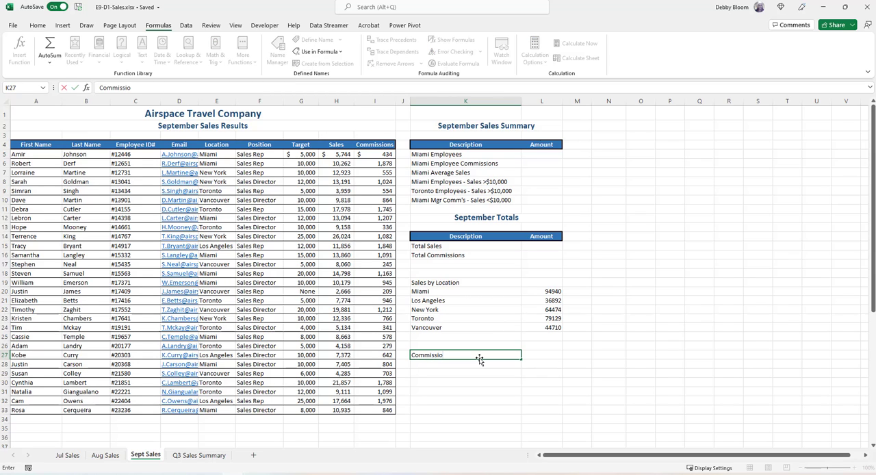
text(n by location and position)
key(Return)
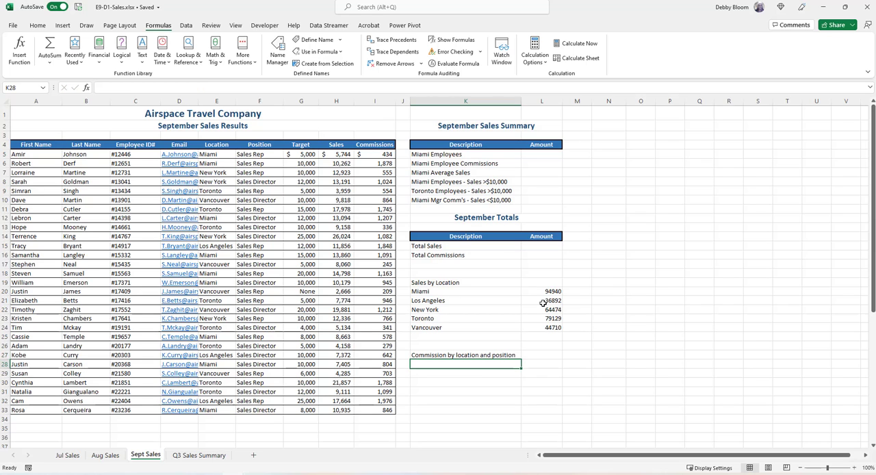
Copy the locations K20:K24 and paste them twice under Commission by location and position, at K28 and K33.
click(459, 291)
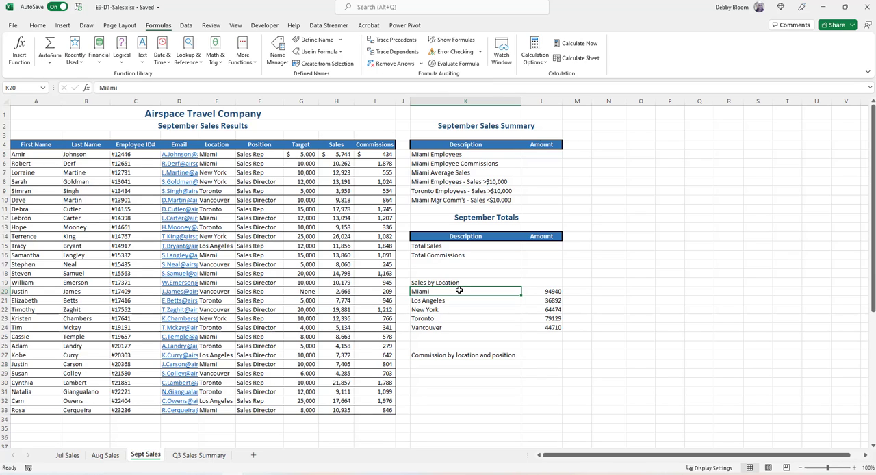
drag(459, 291, 455, 327)
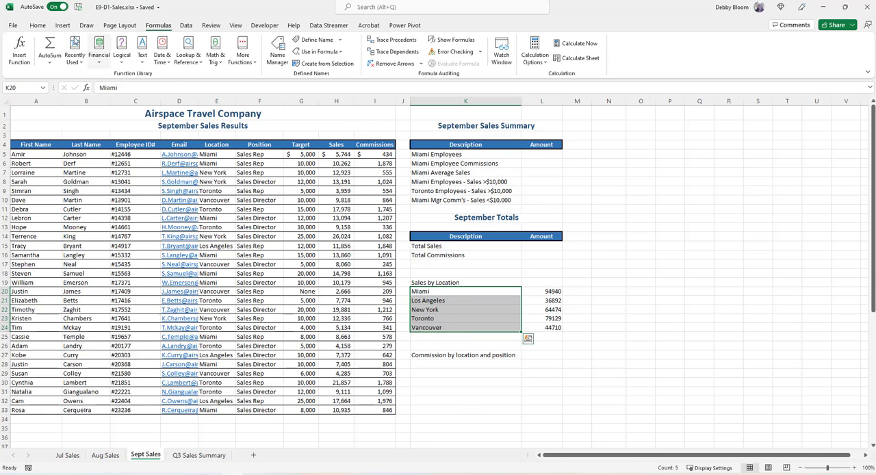
click(39, 25)
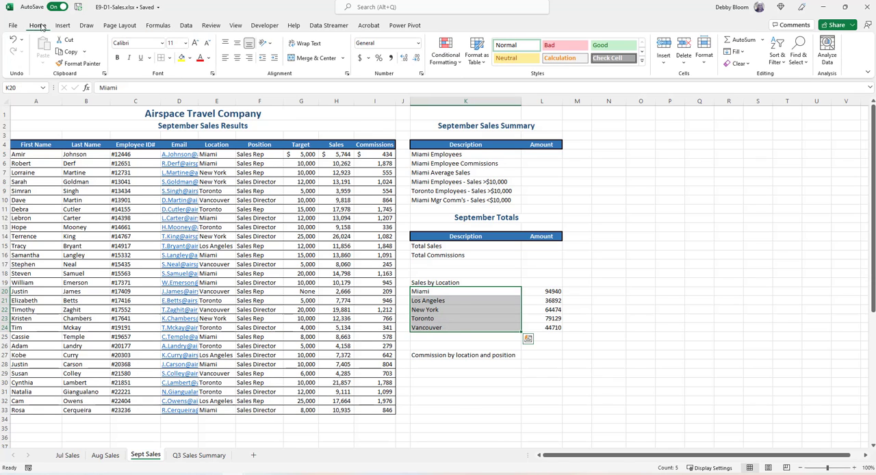
click(68, 51)
scroll(618, 309, down, 2)
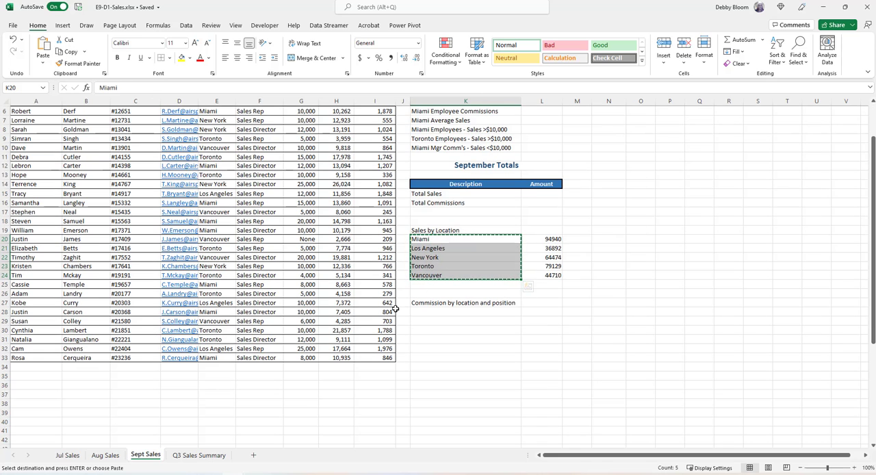
click(432, 312)
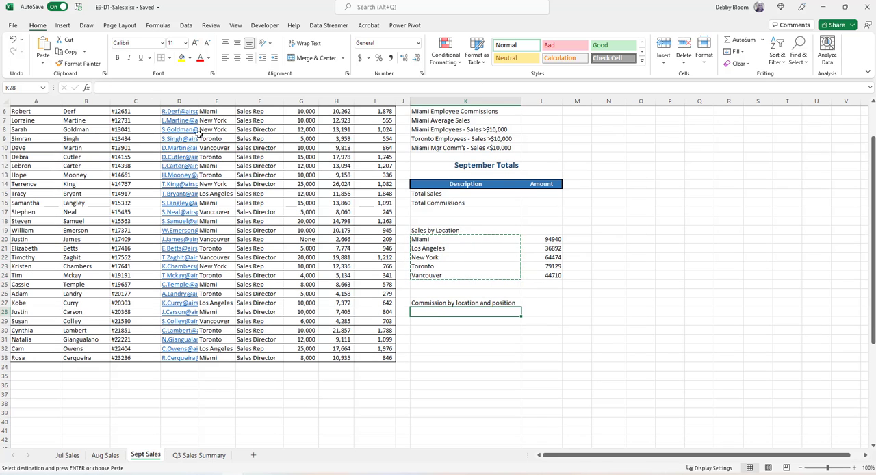
click(45, 47)
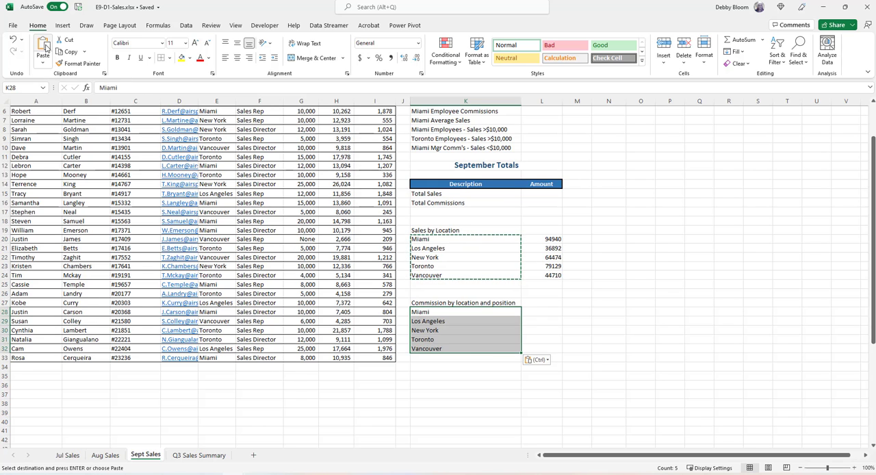
click(469, 359)
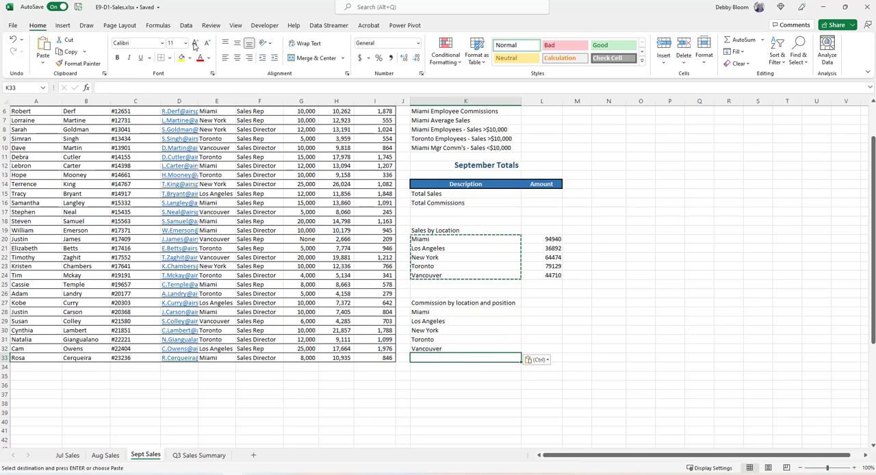
click(43, 48)
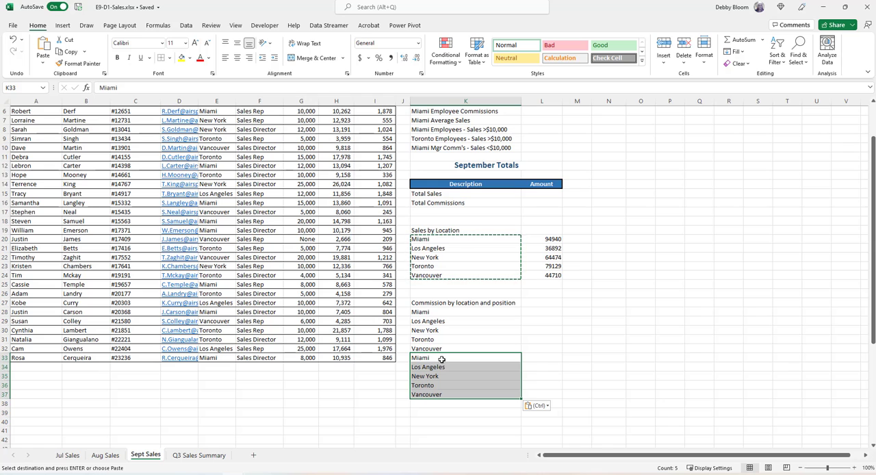
click(538, 314)
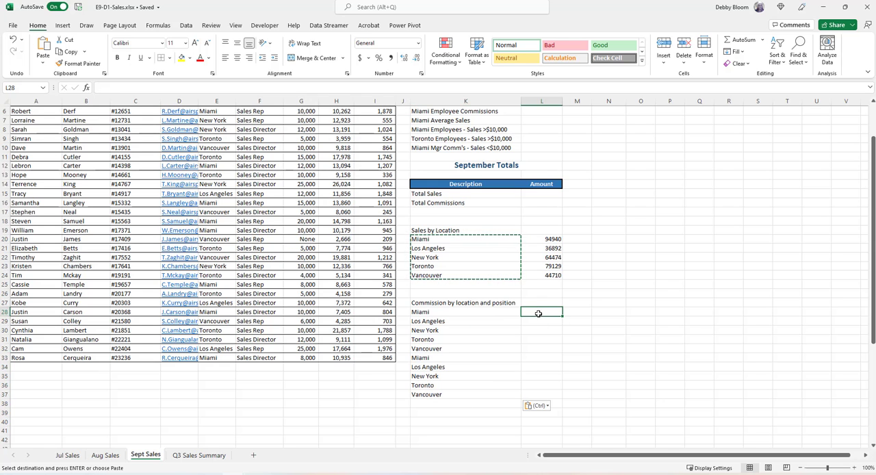
Enter "Sales Rep" beside the first Miami entry in L28 and fill it down to L32.
scroll(259, 255, up, 2)
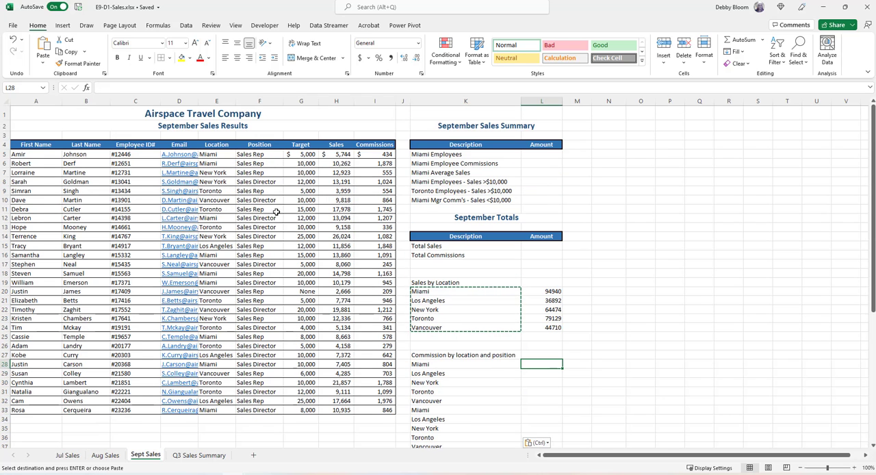
scroll(670, 374, down, 2)
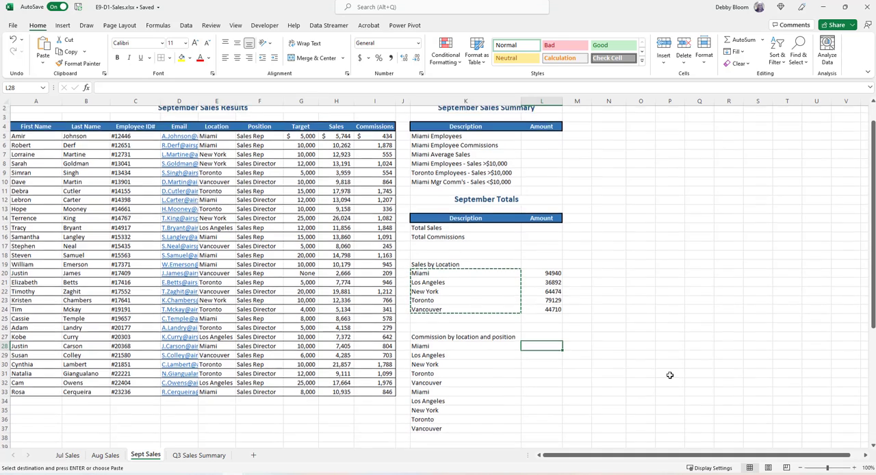
text(Sa)
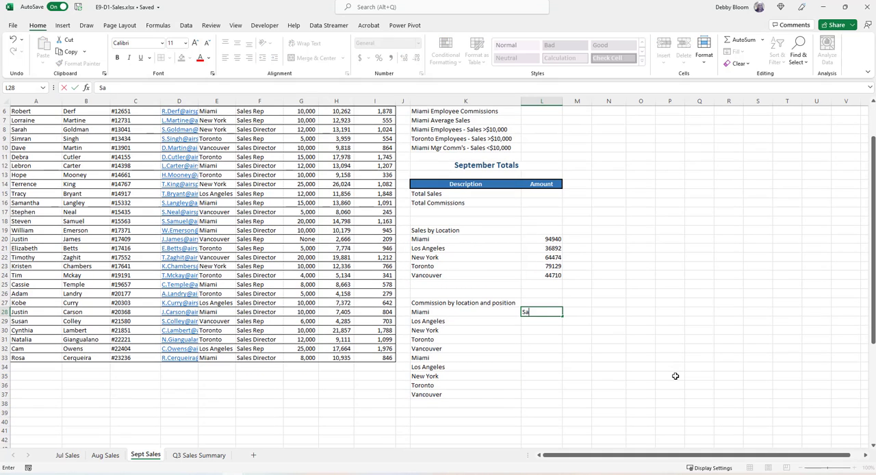
text(les Rep)
key(Return)
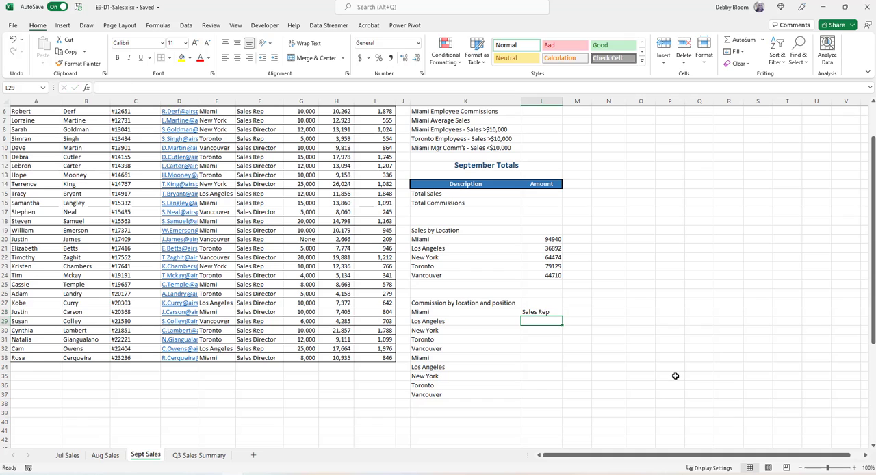
click(553, 311)
drag(562, 315, 547, 361)
Enter "Sales Director" in L33, fill it down to L37, and widen column L slightly to fit the text.
click(547, 359)
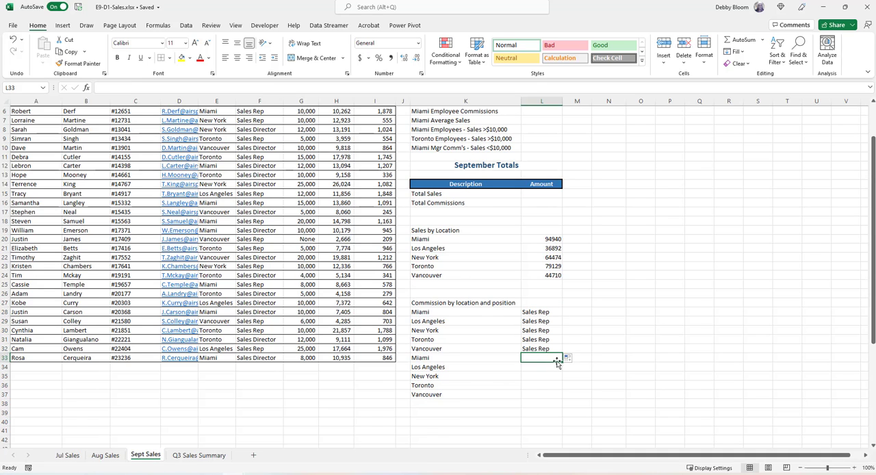
text(S)
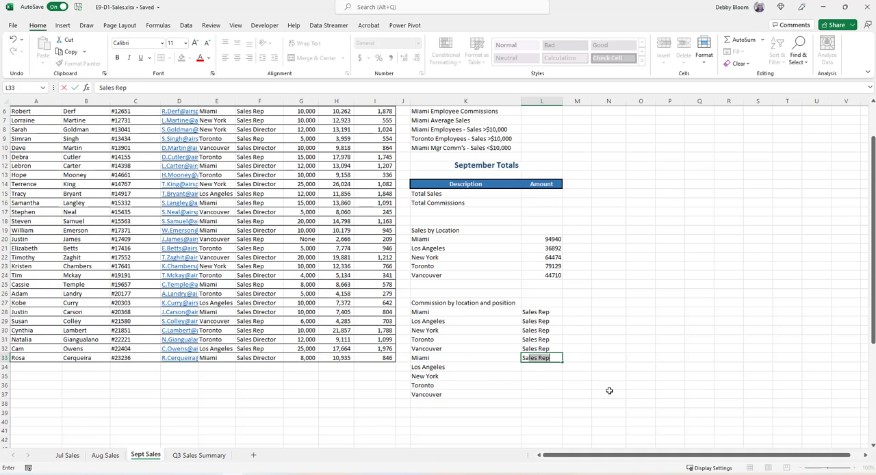
text(rector)
key(Return)
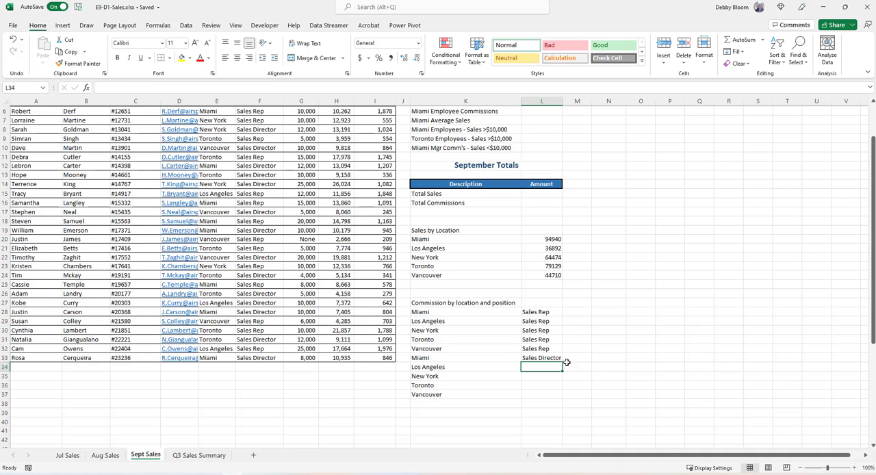
click(534, 353)
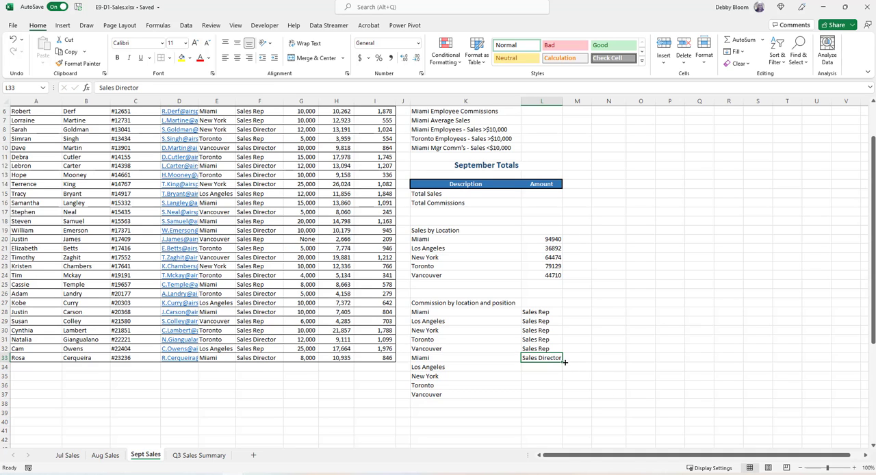
drag(562, 360, 556, 397)
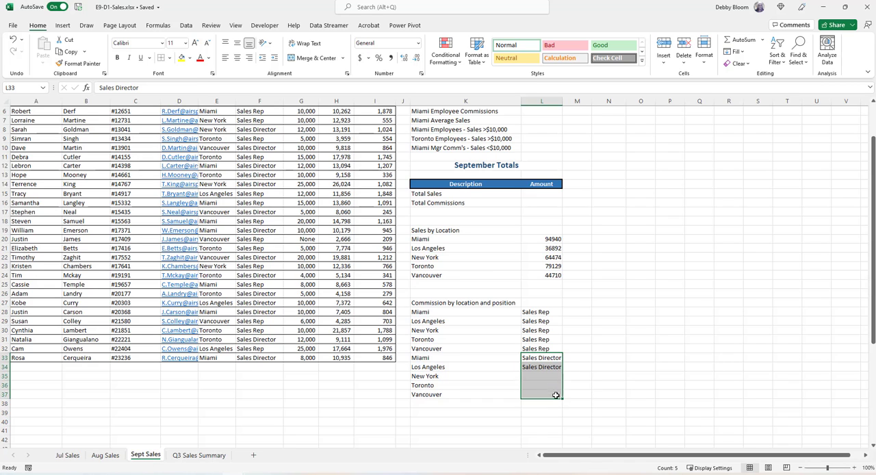
drag(561, 101, 567, 101)
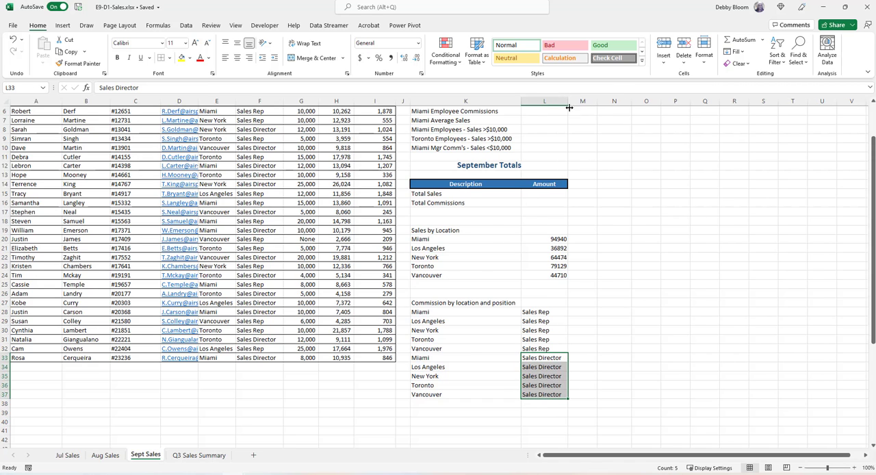
Start a SUMIFS function in M28 with the commissions $I$5:$I$33 as the absolute sum range.
click(586, 312)
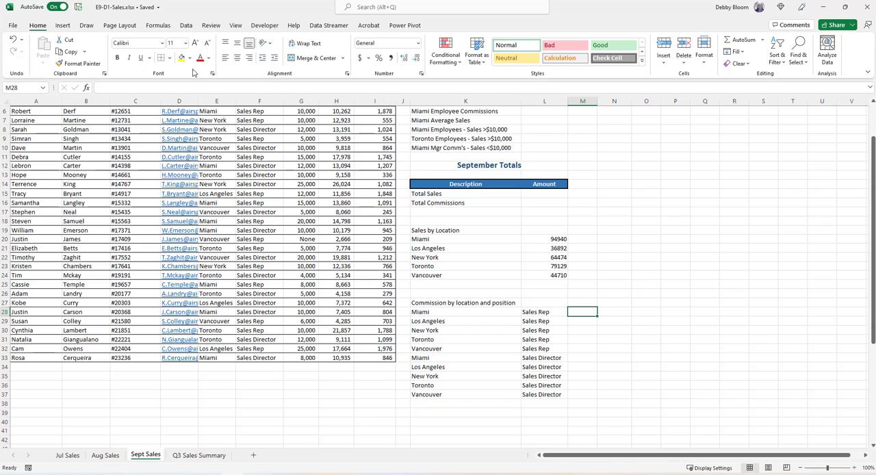
click(167, 29)
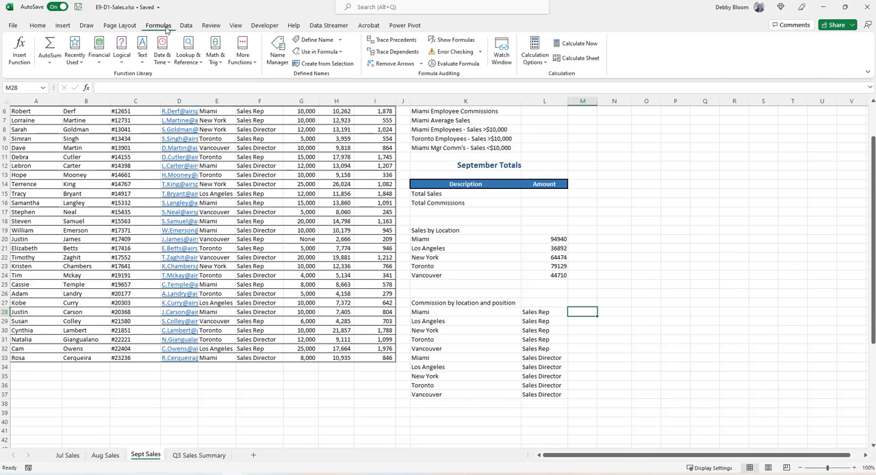
click(215, 57)
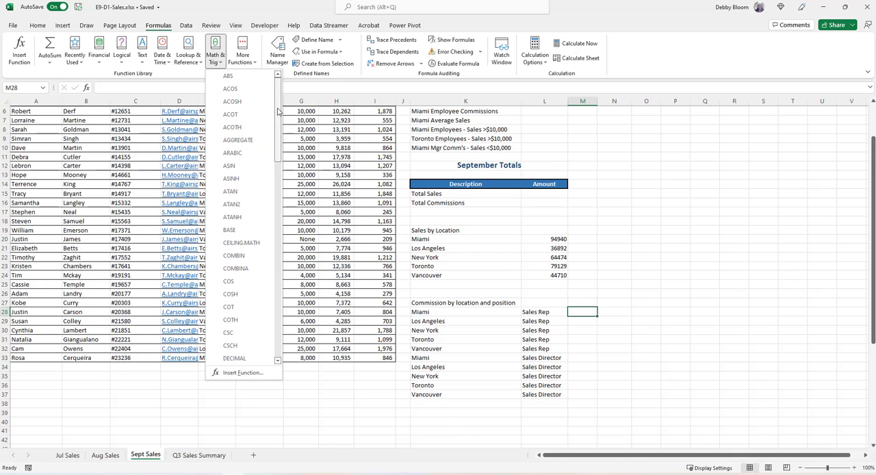
drag(278, 110, 280, 301)
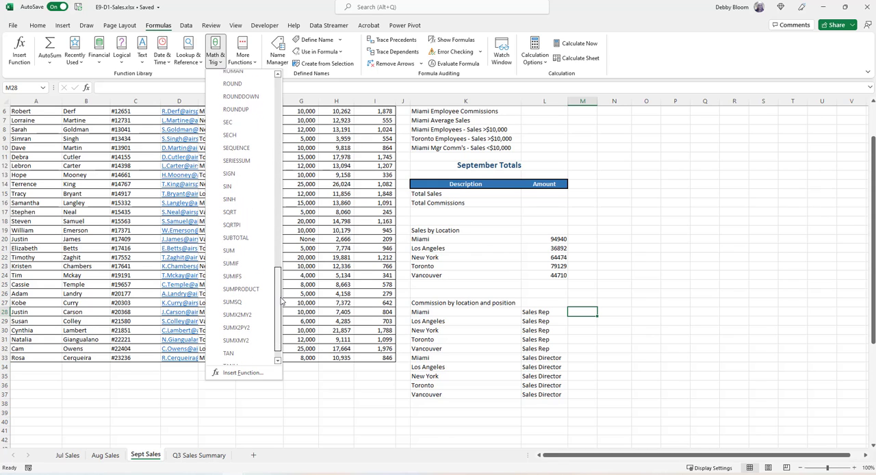
click(255, 277)
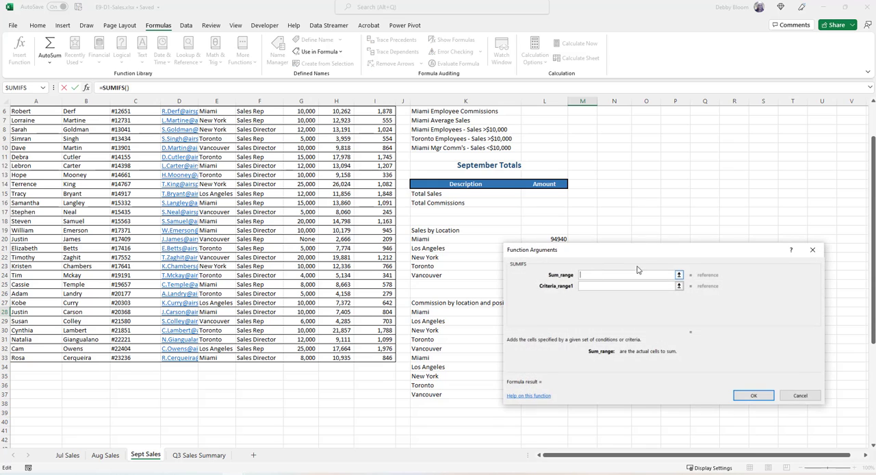
drag(636, 257, 672, 116)
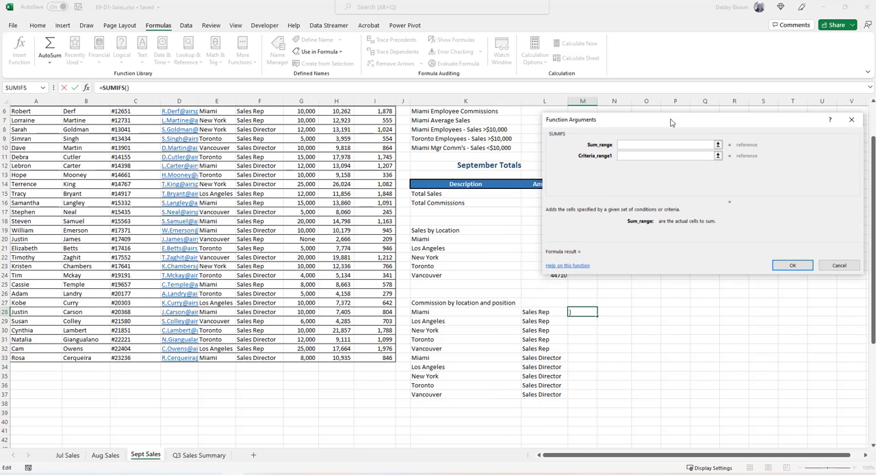
scroll(321, 187, up, 2)
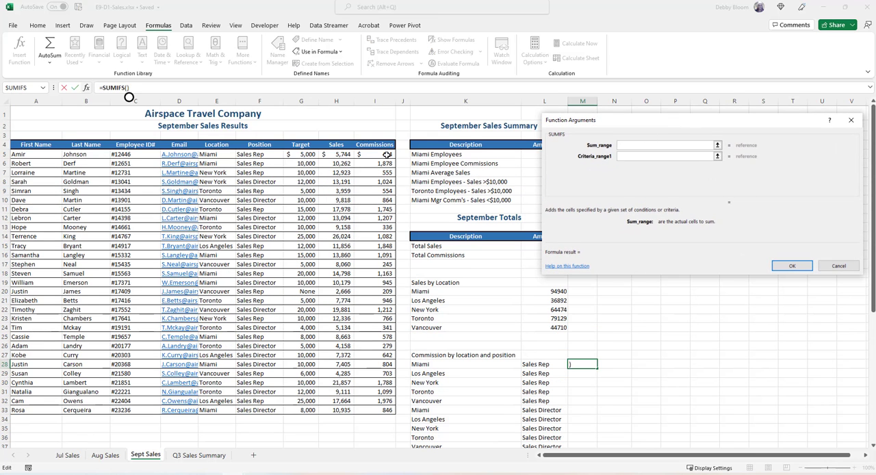
drag(385, 156, 380, 407)
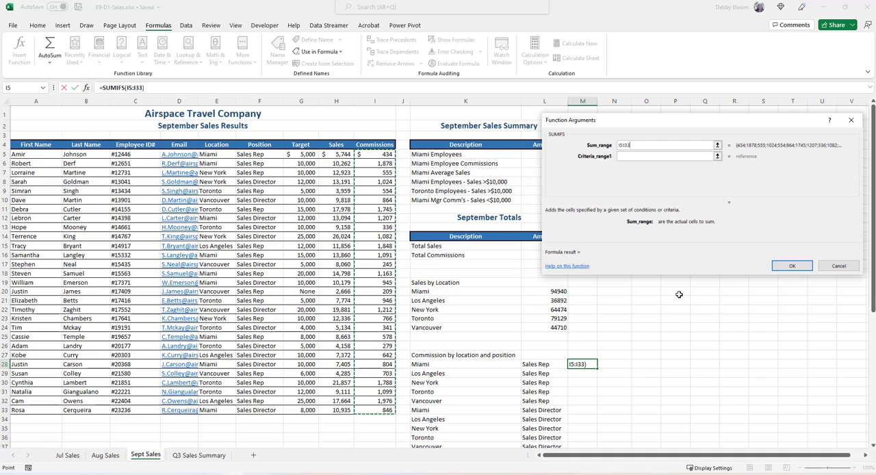
key(F4)
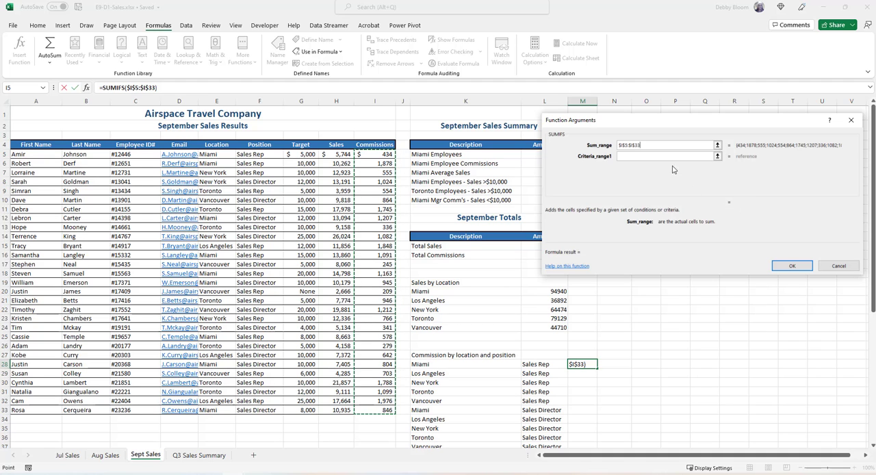
Set the first SUMIFS condition to the location range $E$5:$E$33 with criteria K28.
click(621, 157)
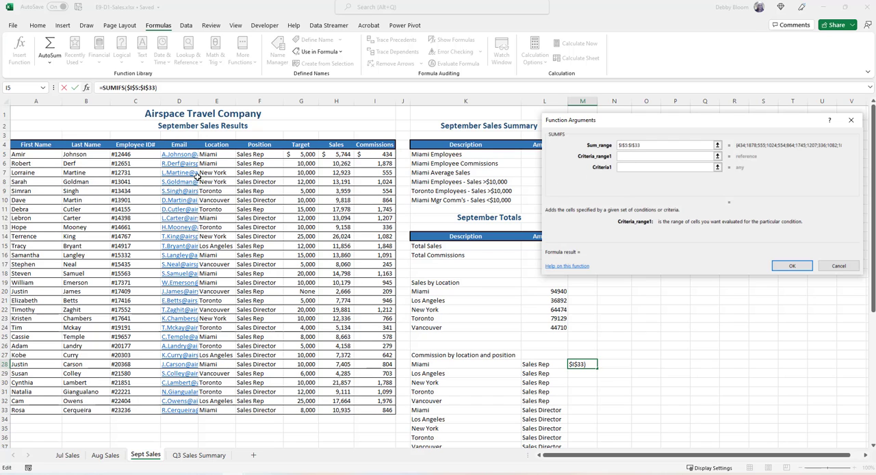
drag(211, 156, 223, 410)
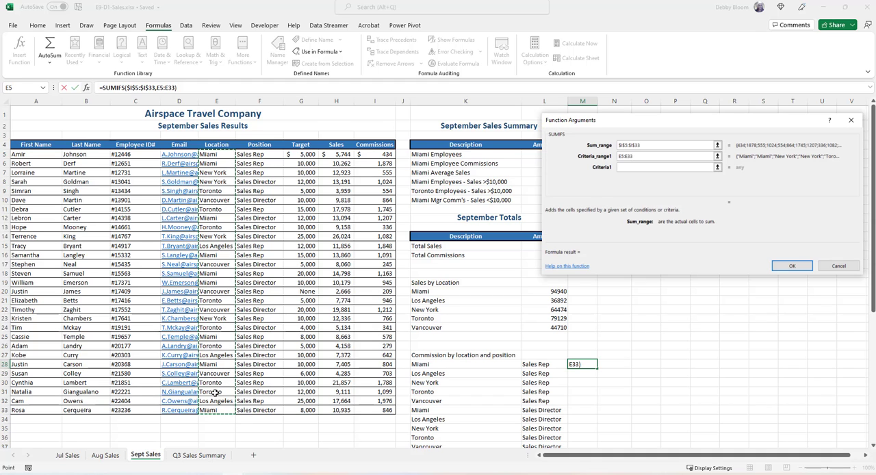
key(F4)
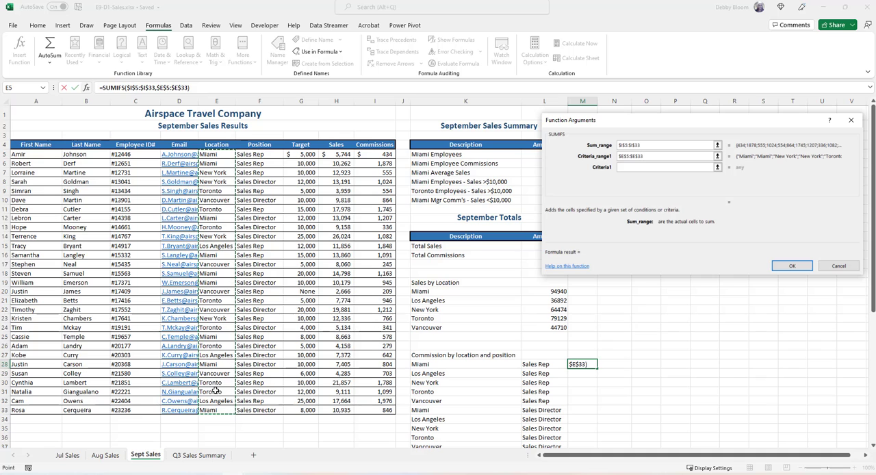
click(634, 166)
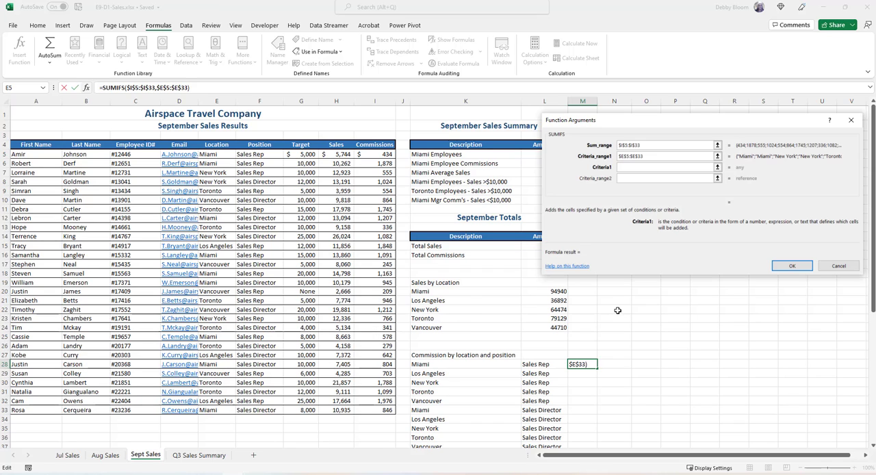
click(484, 363)
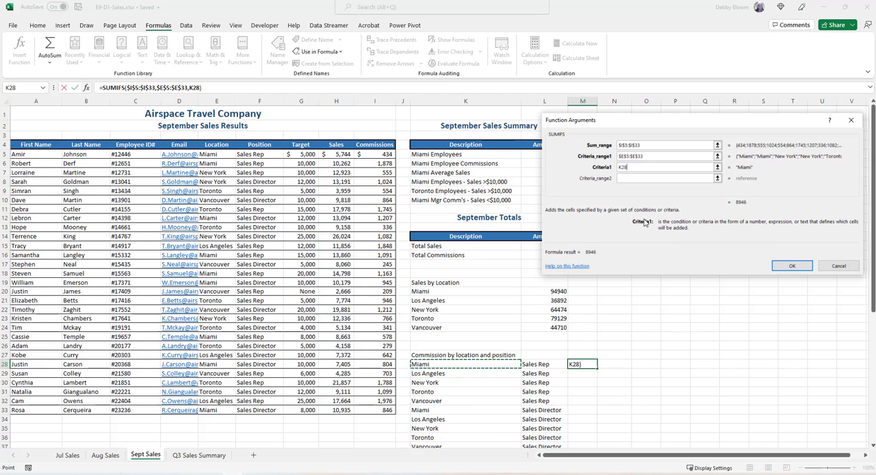
Complete the M28 SUMIFS with the position range $F$5:$F$33 and criteria L28, and fill the formula down to M37.
click(626, 178)
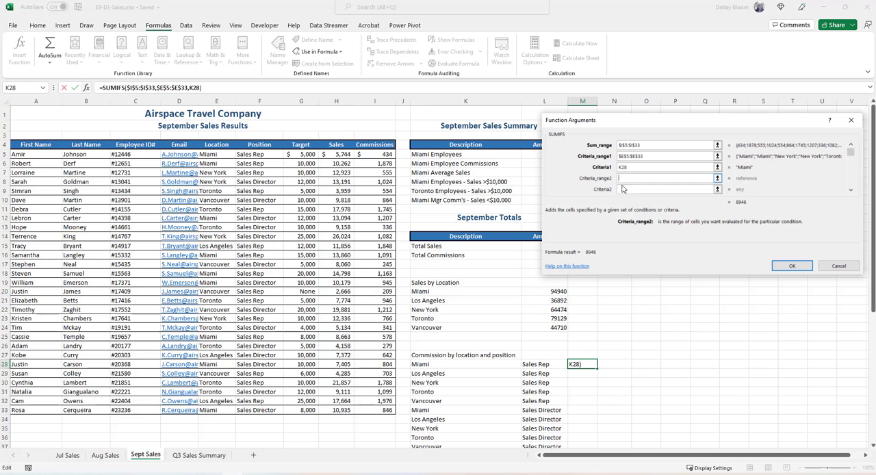
drag(249, 155, 260, 408)
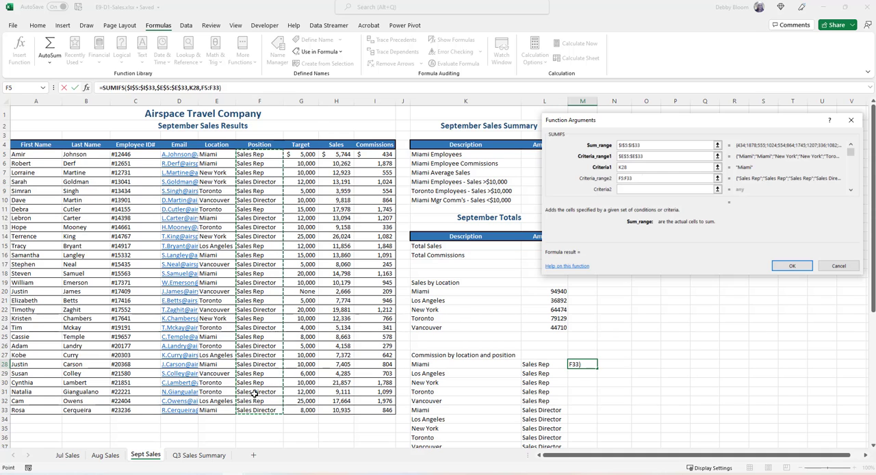
key(F4)
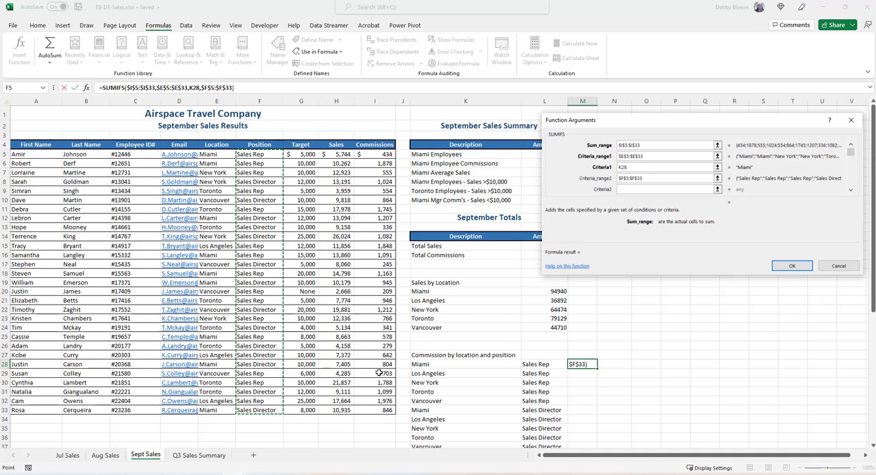
click(621, 190)
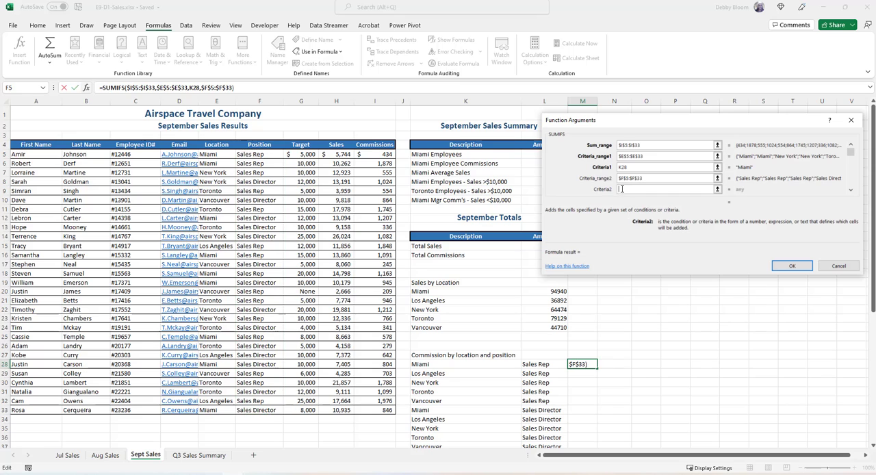
click(552, 365)
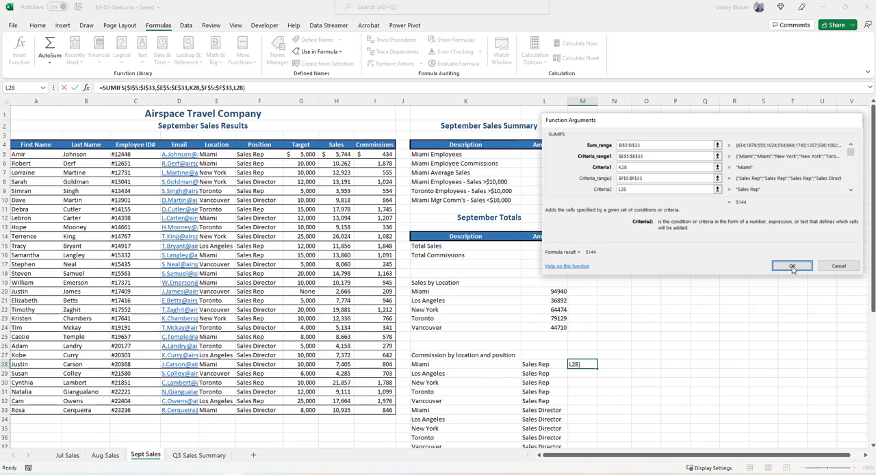
click(791, 266)
scroll(689, 328, down, 2)
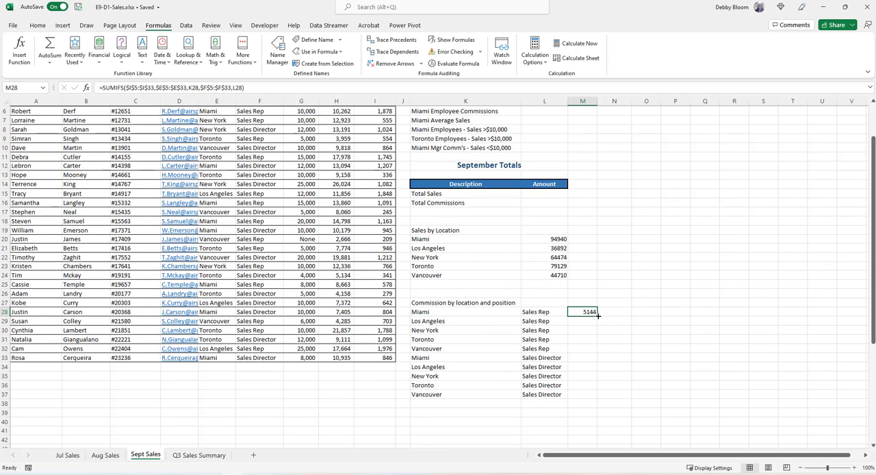
drag(598, 316, 587, 399)
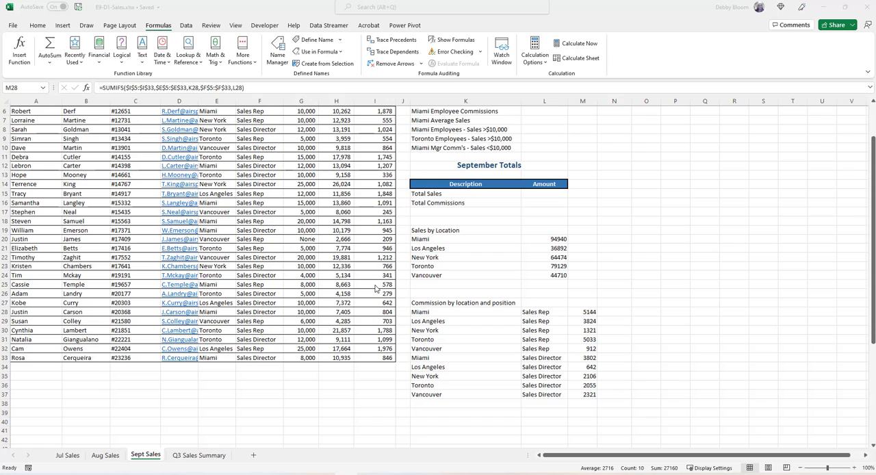
Start a COUNTIFS function in L8 for the Miami employees with sales over $10,000.
scroll(375, 288, up, 2)
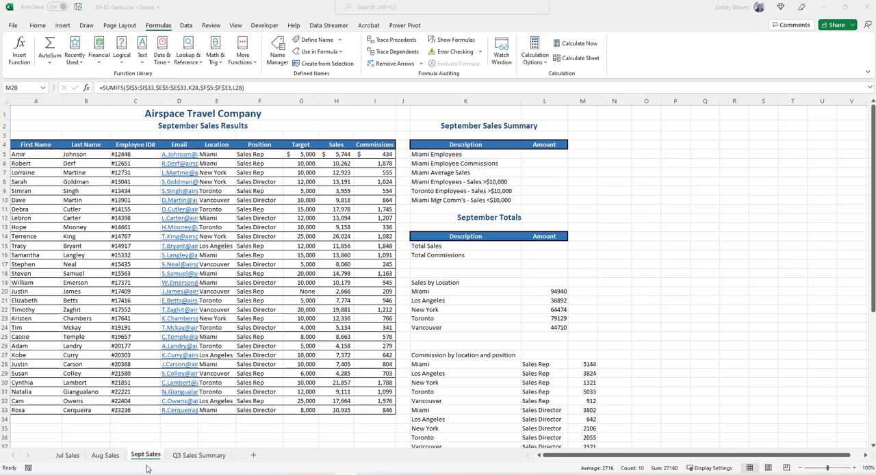
click(551, 184)
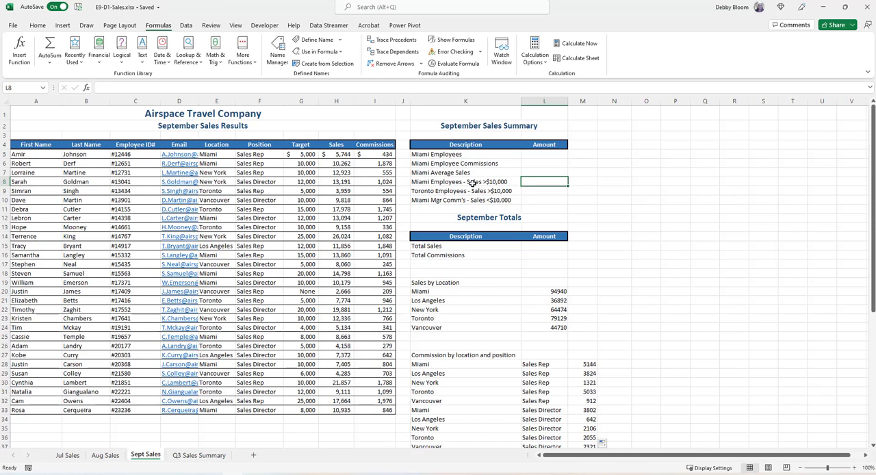
click(538, 193)
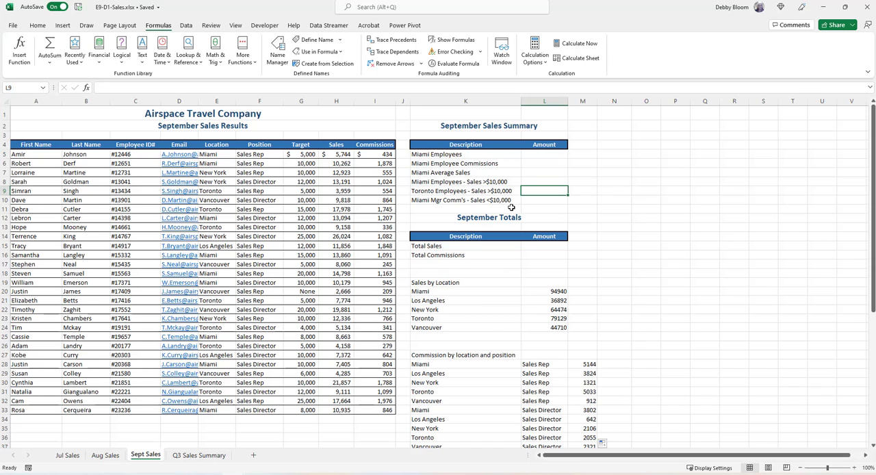
click(545, 181)
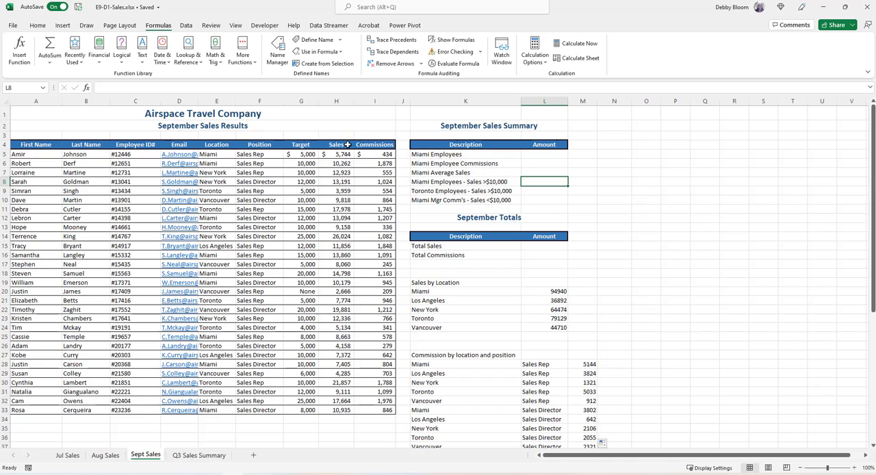
click(251, 62)
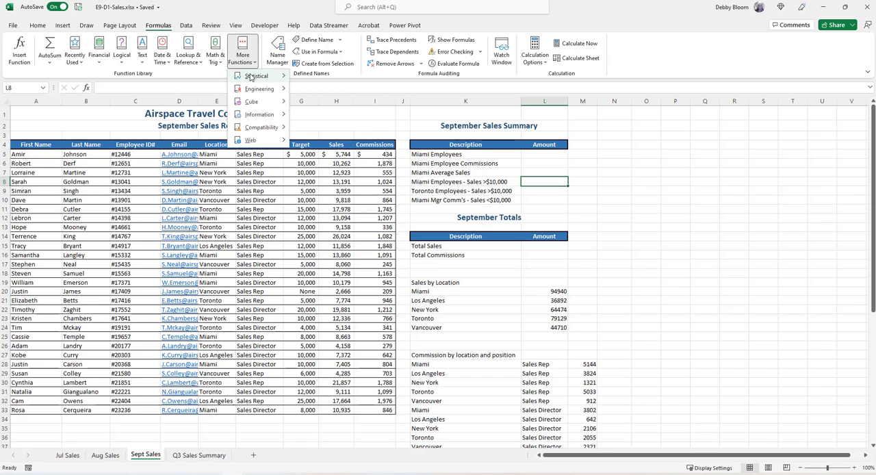
mouse_move(254, 76)
drag(385, 111, 385, 143)
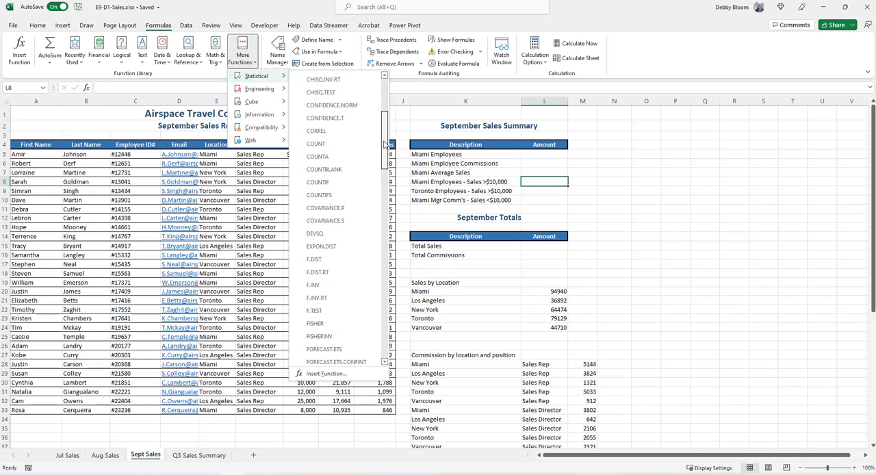
click(341, 197)
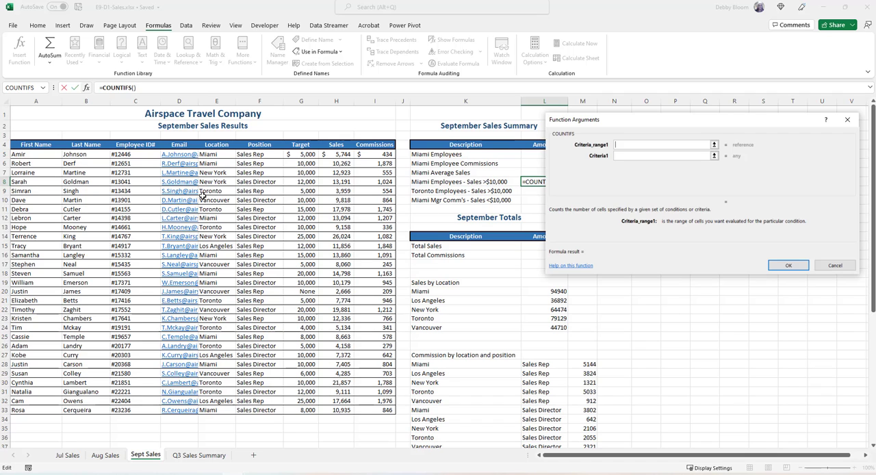
Set the first COUNTIFS condition in L8 to the location range E5:E33 with criteria "Miami".
click(221, 157)
drag(212, 250, 216, 410)
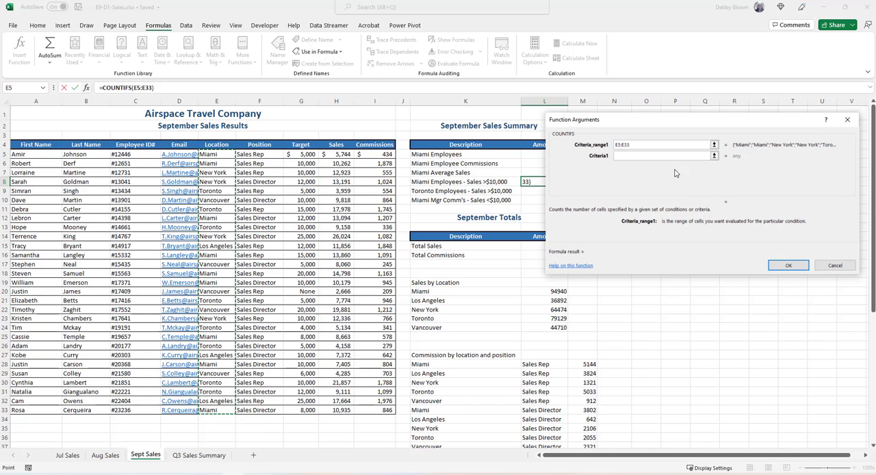
key(Tab)
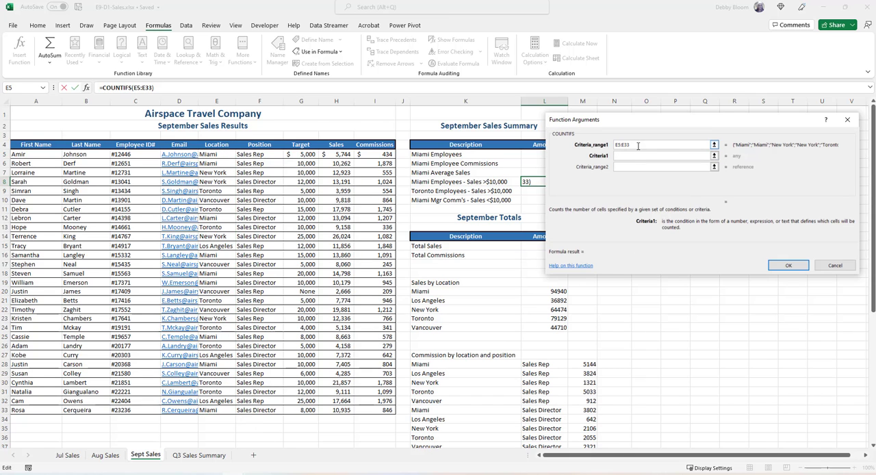
text("Miami")
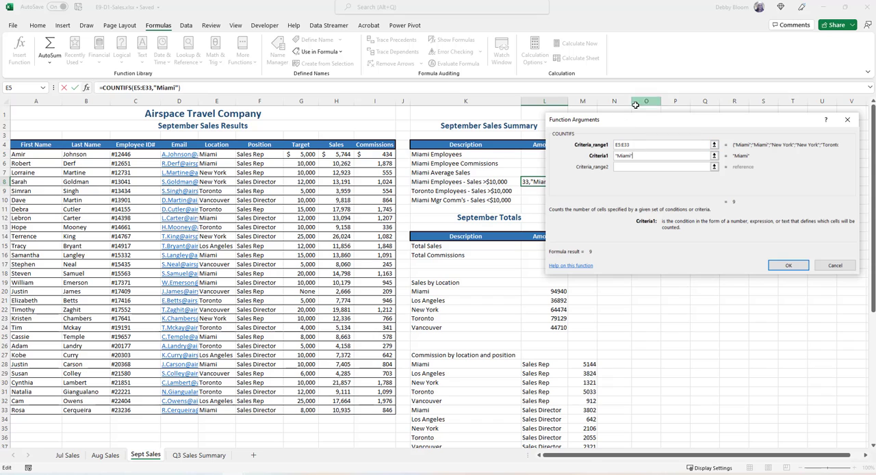
Complete the L8 COUNTIFS with the sales range H5:H33 and criteria ">10000".
click(623, 166)
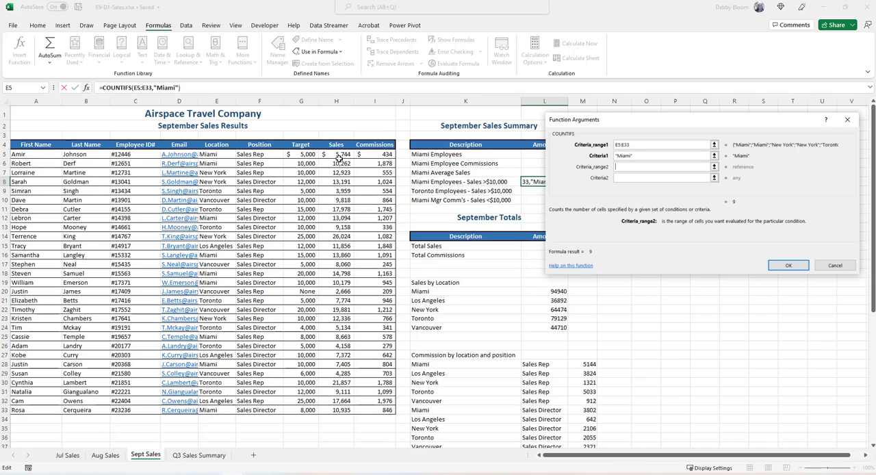
drag(338, 157, 343, 411)
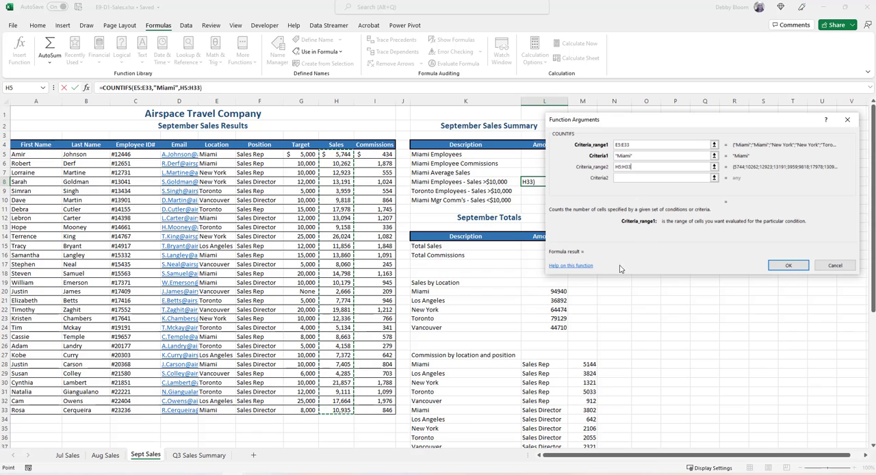
click(650, 179)
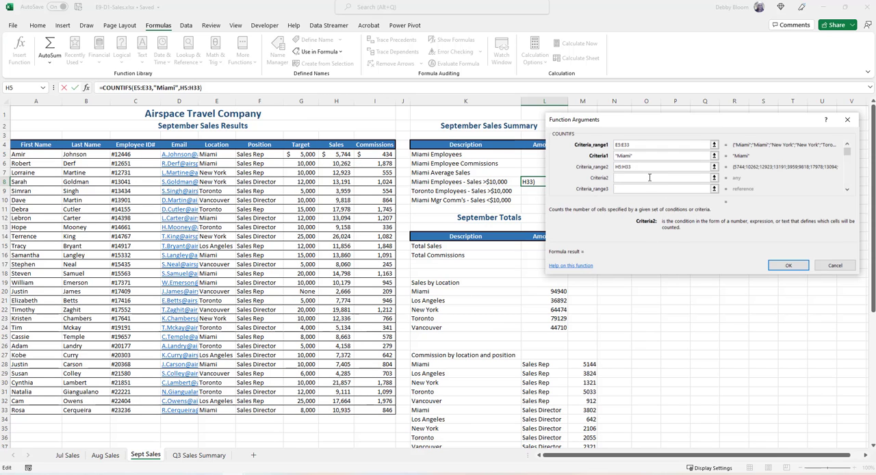
text(")
text(>10000")
click(788, 266)
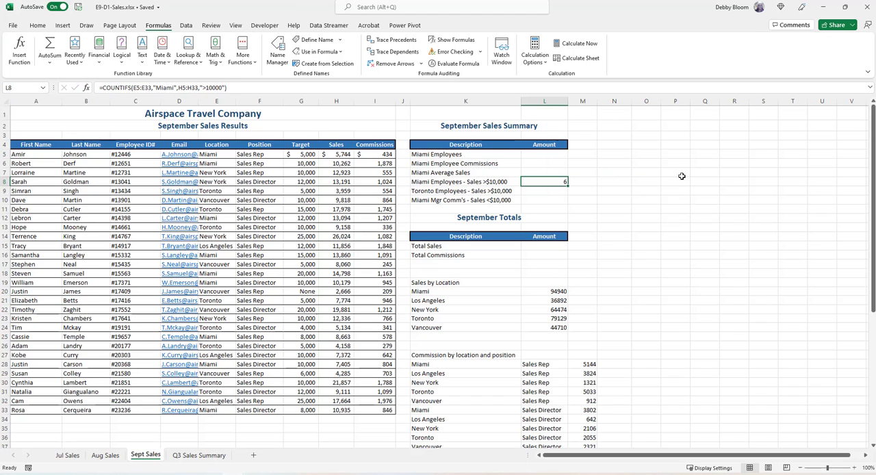
Start a COUNTIFS function in L9 for the Toronto employees and move its arguments dialog clear of the Amount cells.
click(544, 191)
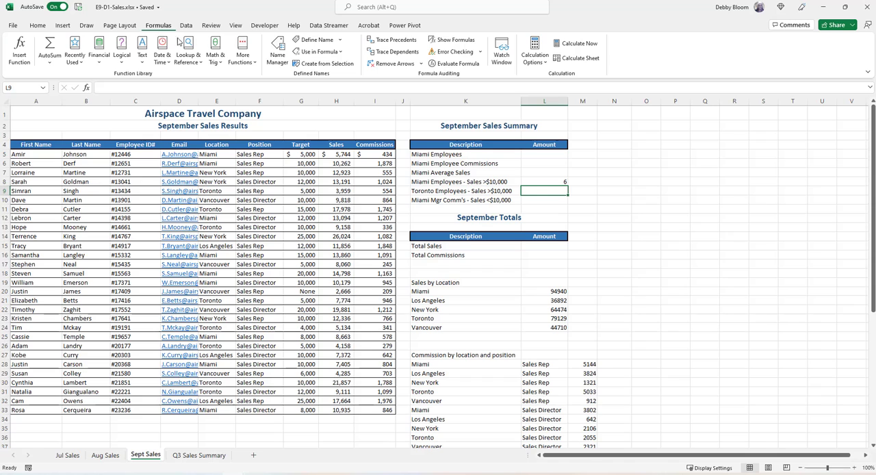
click(242, 61)
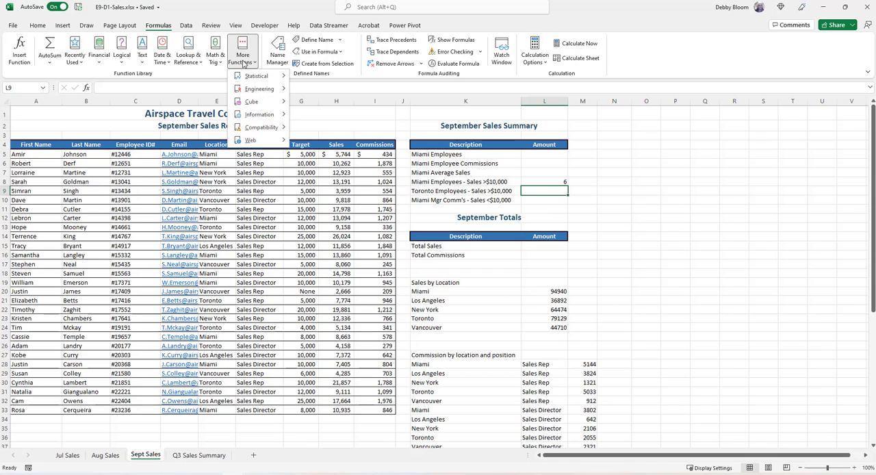
mouse_move(246, 75)
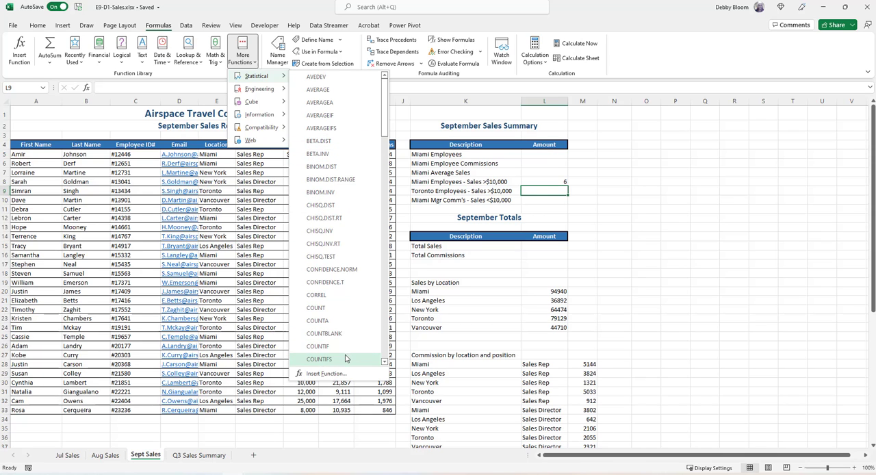
click(319, 359)
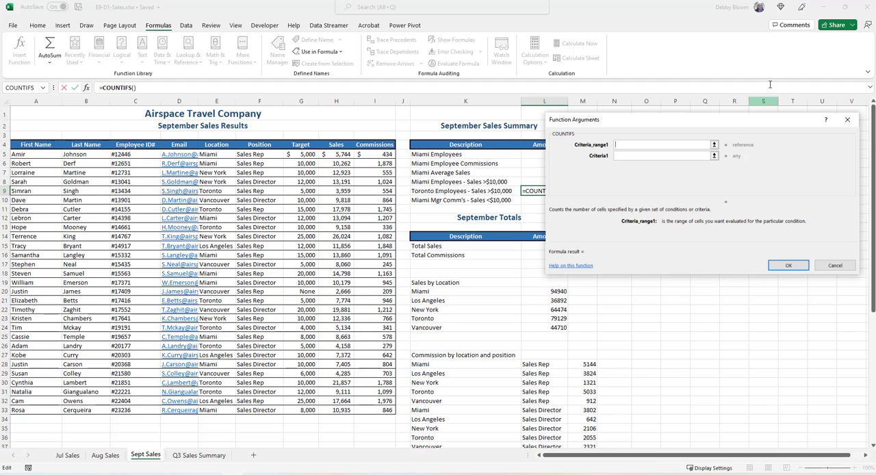
drag(714, 130, 674, 243)
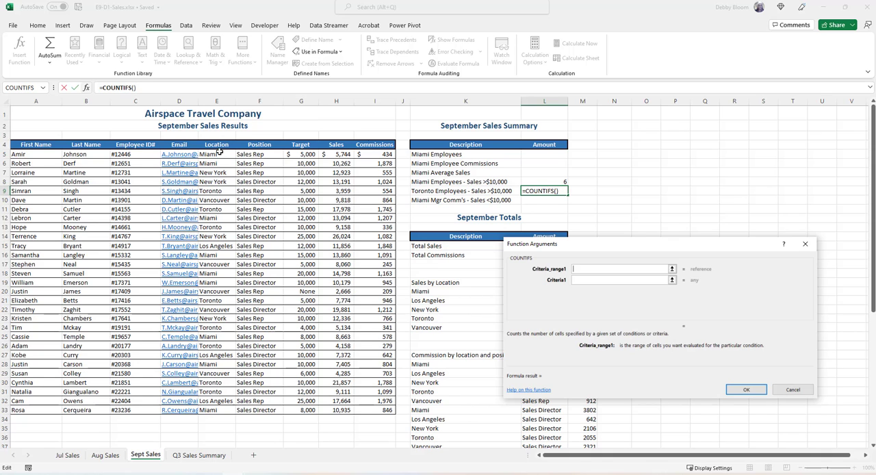
Set the first COUNTIFS condition in L9 to the location range E5:E33 with criteria "Toronto".
drag(219, 153, 225, 410)
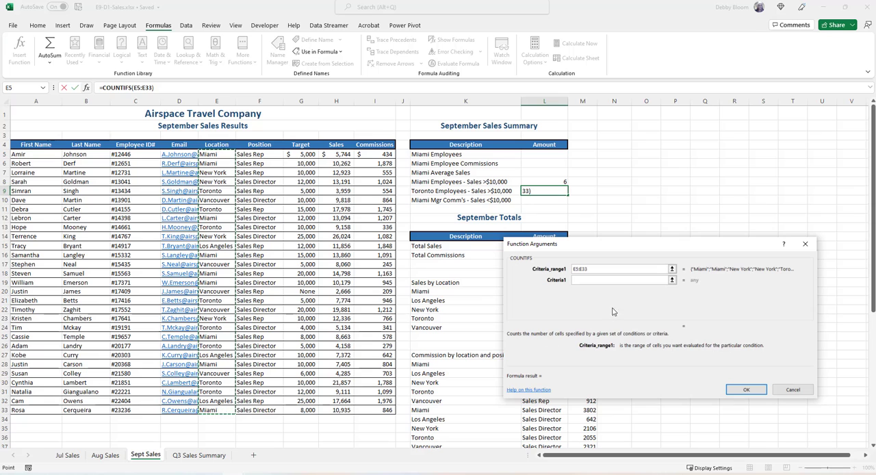
click(589, 279)
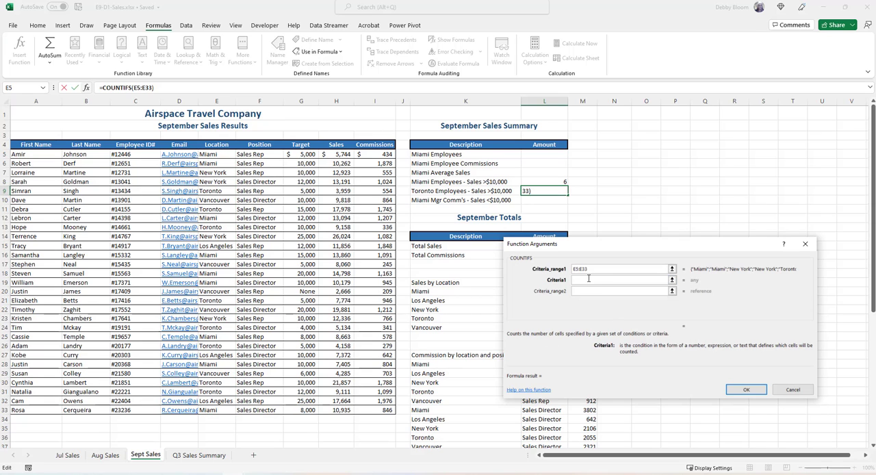
text("Toronto")
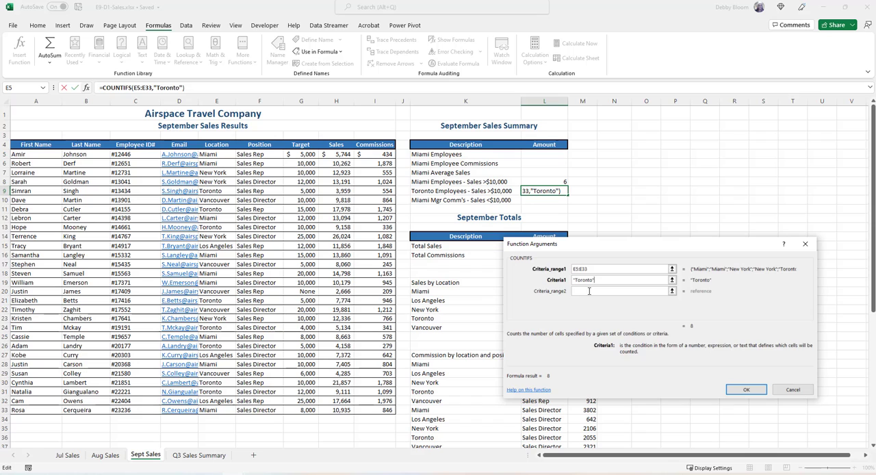
Complete the L9 COUNTIFS with the sales range H5:H33 and criteria ">10000".
click(588, 290)
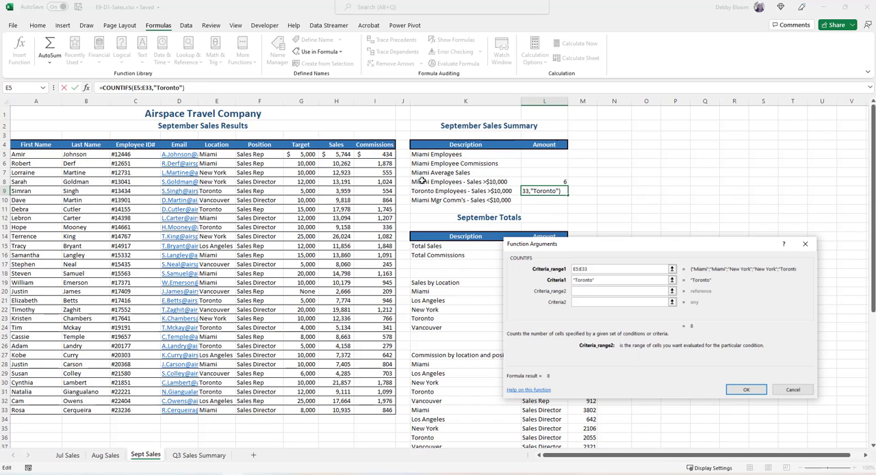
drag(340, 156, 337, 410)
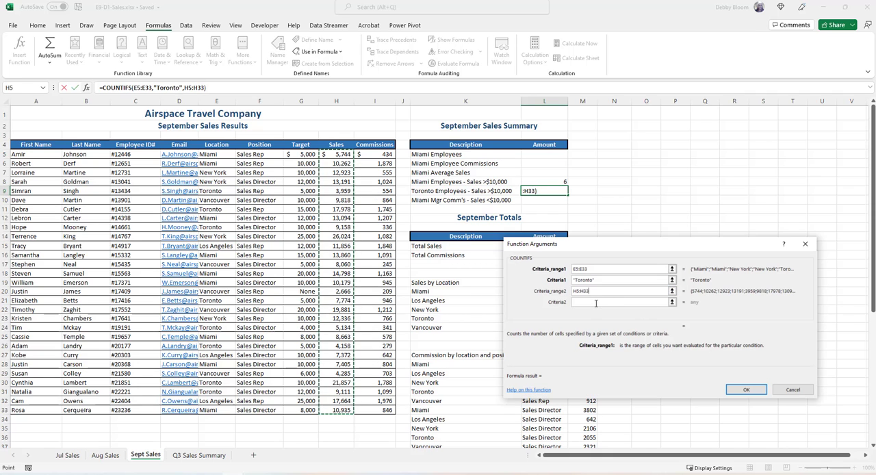
click(596, 302)
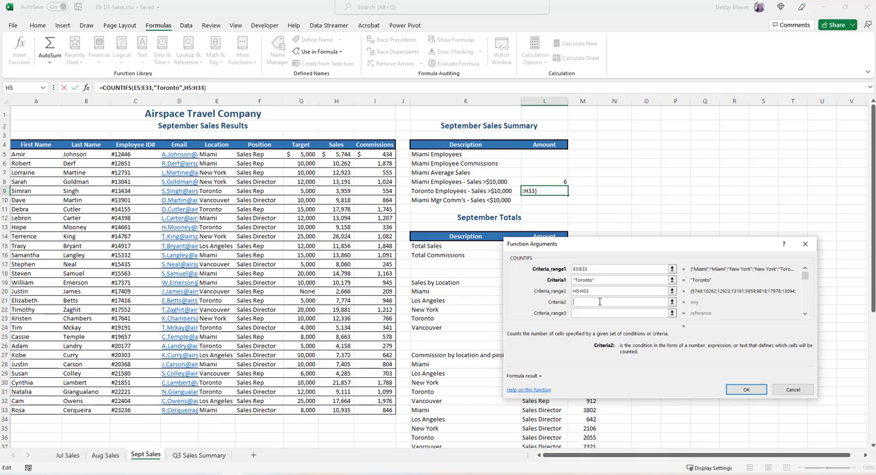
text(">10000")
click(738, 390)
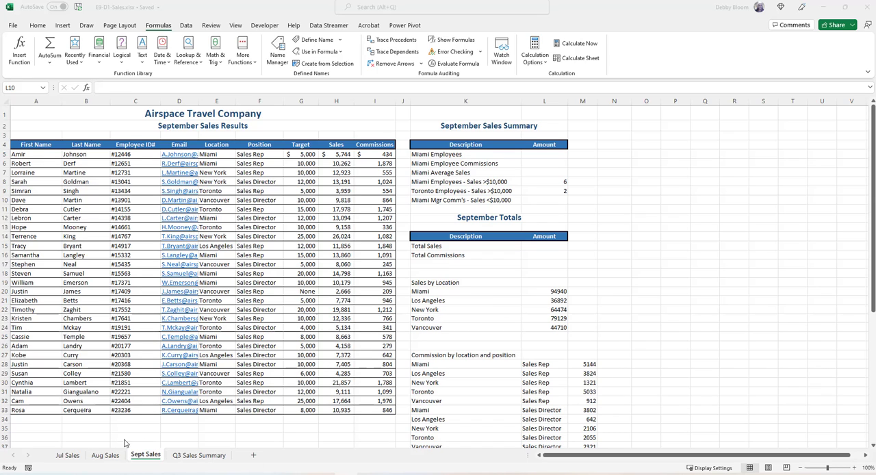
Check the Miami manager commissions formula in L10 of the Jul Sales sheet and return to the Sept Sales sheet.
click(63, 457)
click(69, 457)
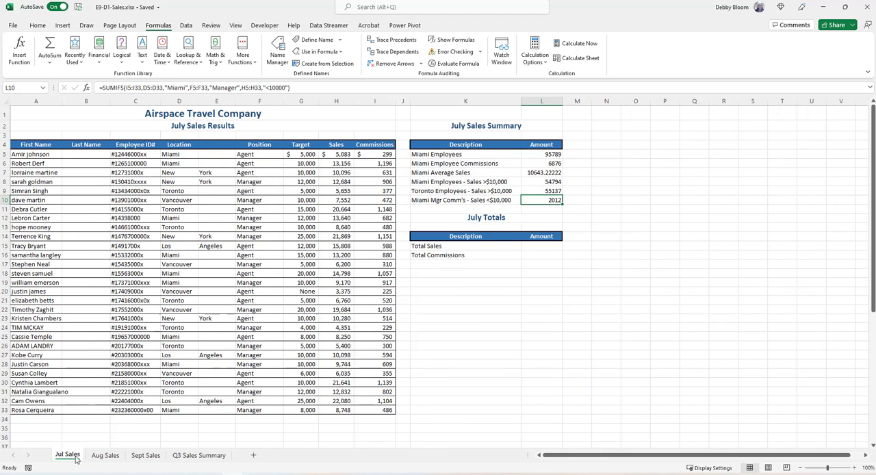
click(146, 456)
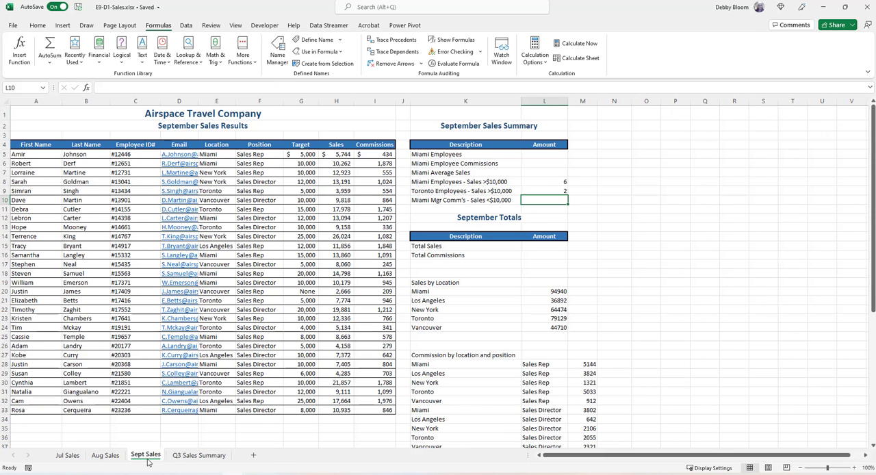